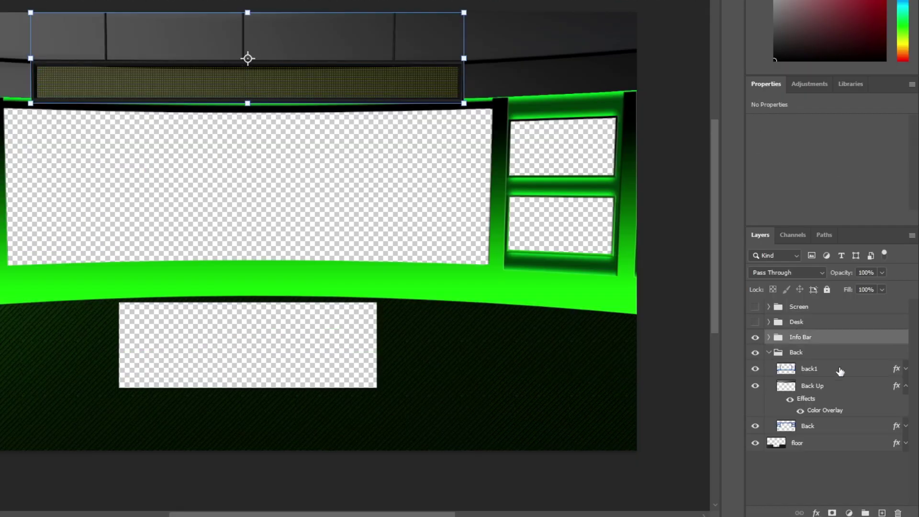
Select the back1 layer and toggle its visibility to identify which part of the studio it covers.
left_click(840, 371)
left_click(756, 369)
left_click(755, 368)
left_click(756, 369)
left_click(756, 369)
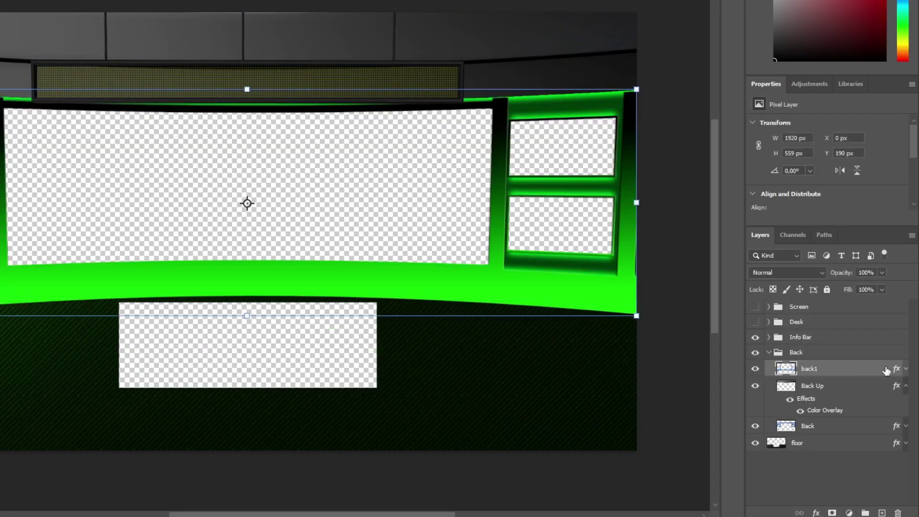
In back1's Gradient Overlay, change the gradient's green end stop to near-black.
double_click(897, 371)
left_click(323, 135)
left_click(525, 26)
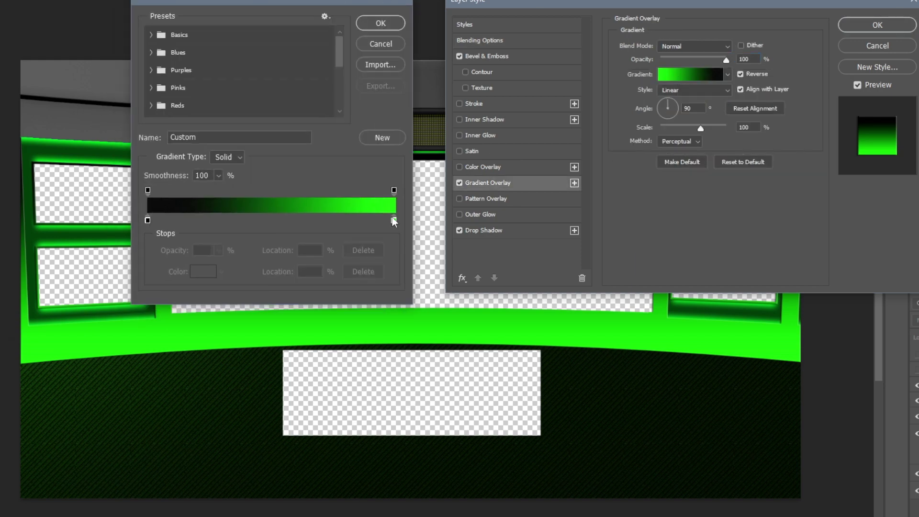
left_click(207, 275)
left_click(229, 271)
left_click_drag(326, 118, 667, 249)
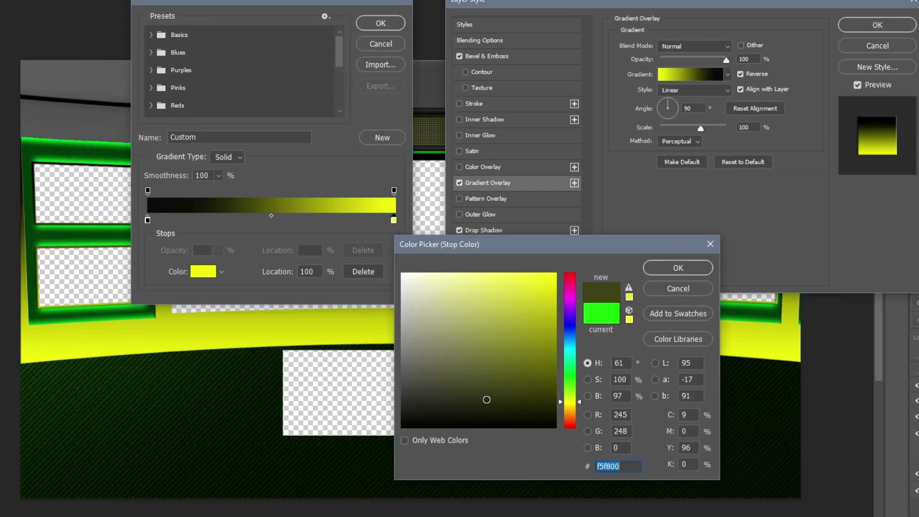
left_click_drag(487, 401, 413, 412)
key("Return")
Set the black start stop of back1's gradient to bright yellow-green and accept the edited gradient.
left_click(148, 221)
left_click(203, 274)
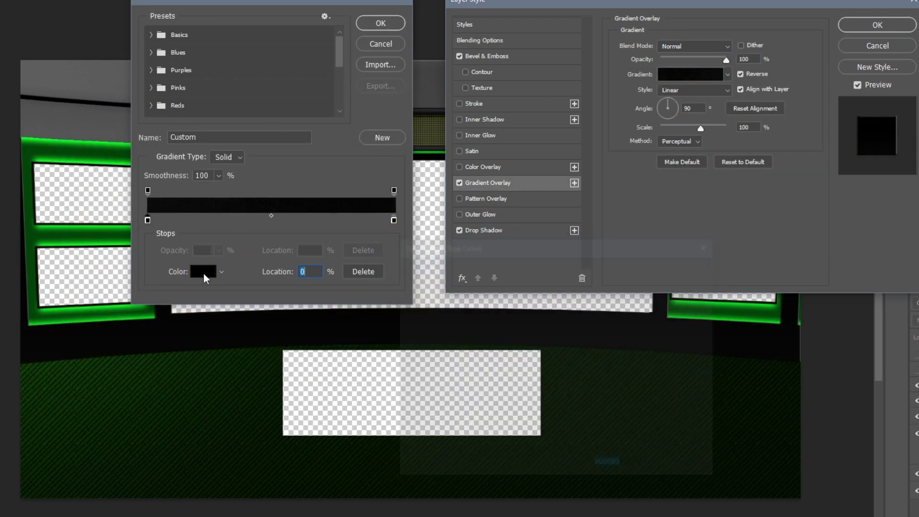
left_click(577, 398)
left_click_drag(539, 298, 554, 277)
key("Return")
key("Return")
Toggle the gradient's Reverse option off and back on, and apply back1's layer style.
left_click_drag(689, 3, 481, 337)
left_click(536, 413)
left_click(536, 412)
key("Return")
key("ctrl+t")
Set the Color Overlay of the Back layer to golden yellow ffc600.
left_click(851, 391)
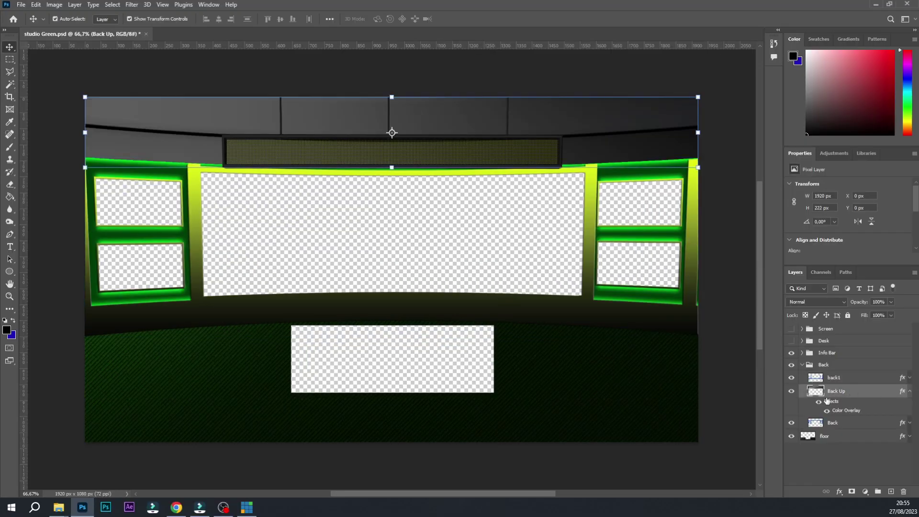
double_click(903, 423)
left_click(292, 367)
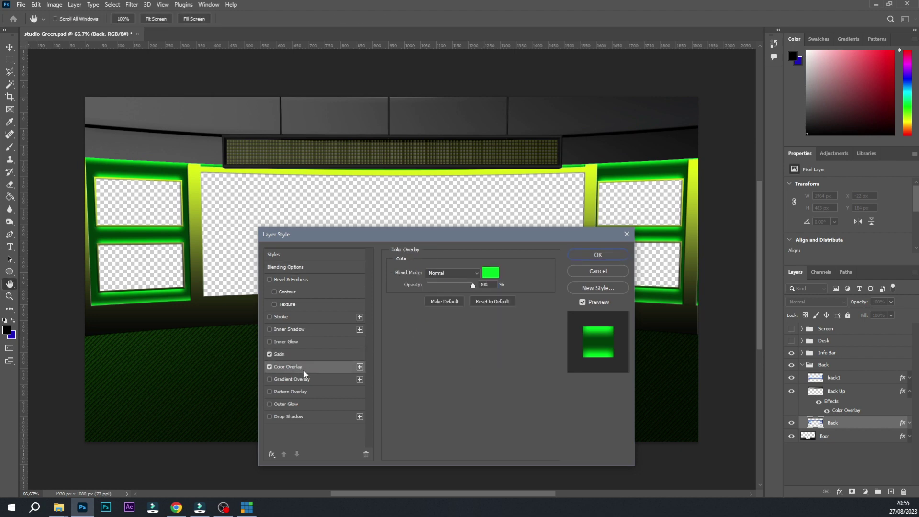
left_click(488, 269)
type("fff000")
mouse_move(497, 278)
left_mouse_down()
mouse_move(423, 332)
mouse_move(385, 265)
left_mouse_up()
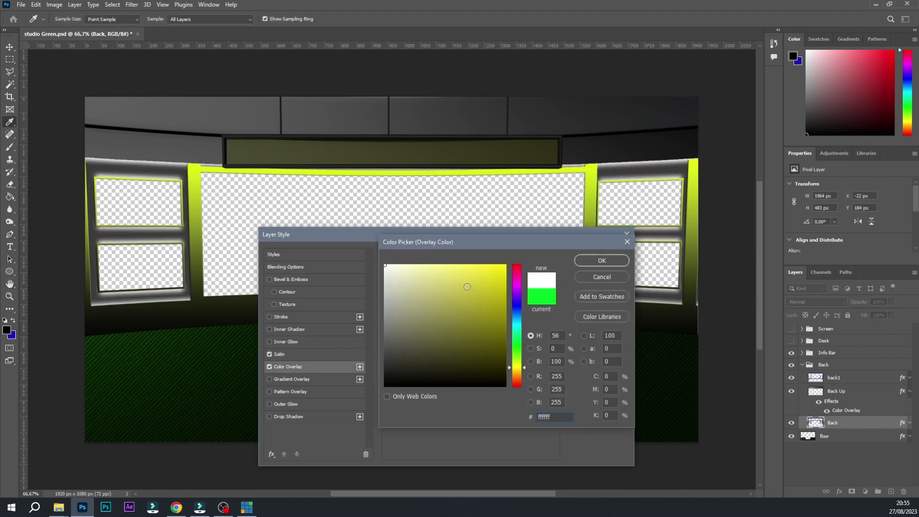
left_click_drag(514, 272, 521, 370)
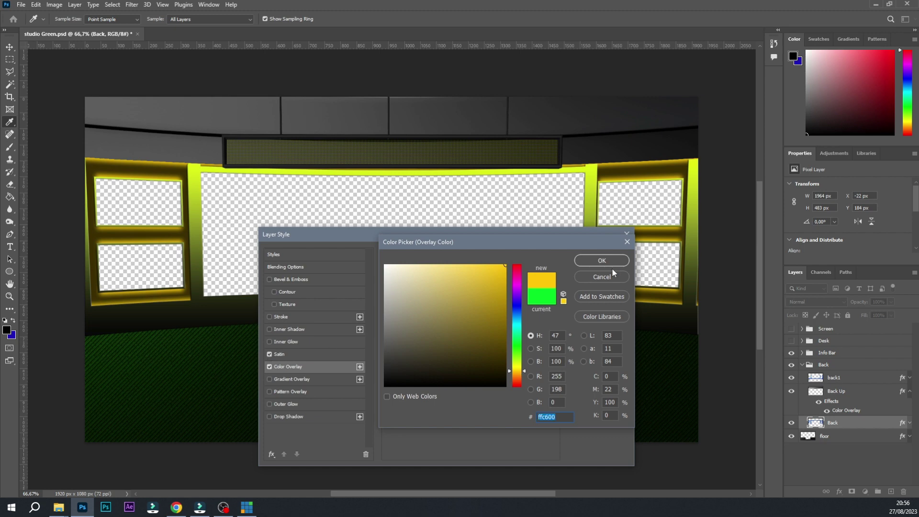
left_click(602, 261)
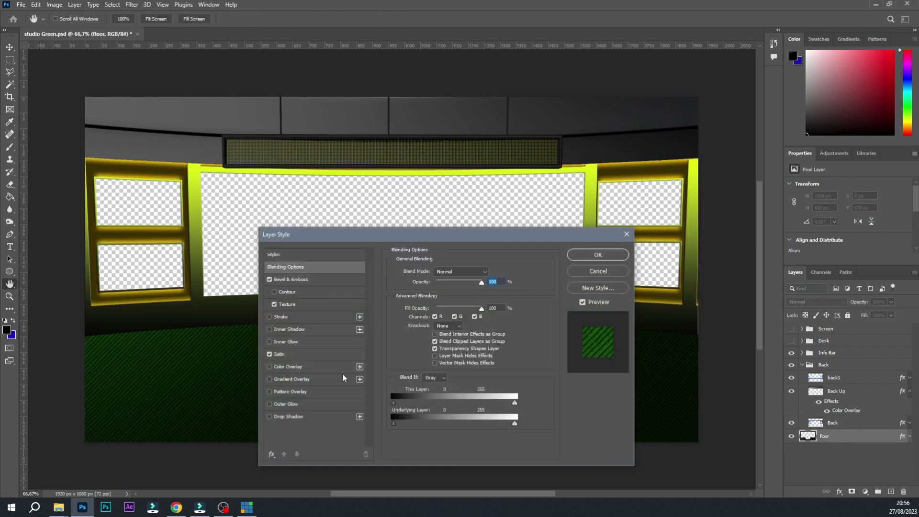
Recolor the floor layer's Satin effect to yellow, toggle its Texture off and back on, and apply the style.
left_click(283, 354)
left_click(488, 269)
left_click(602, 261)
left_click(274, 305)
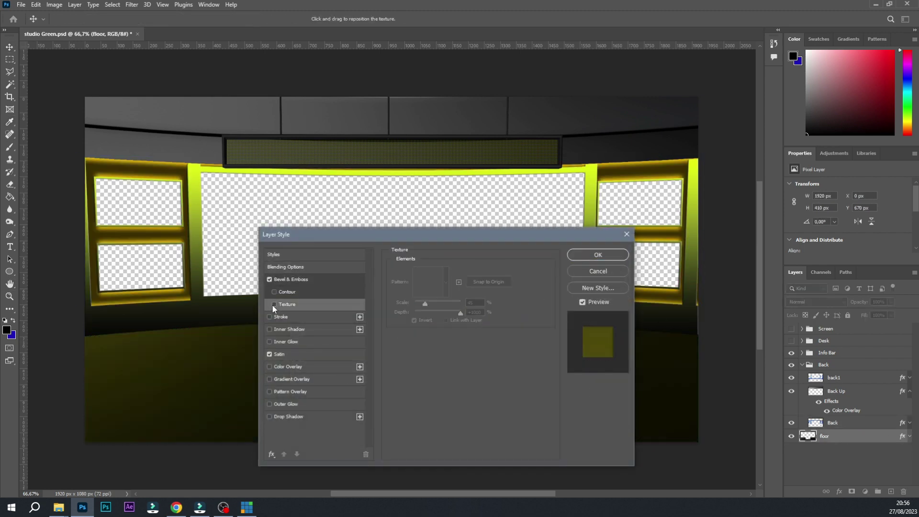
left_click(596, 261)
Collapse the Back group and make the Desk group visible.
left_click(874, 353)
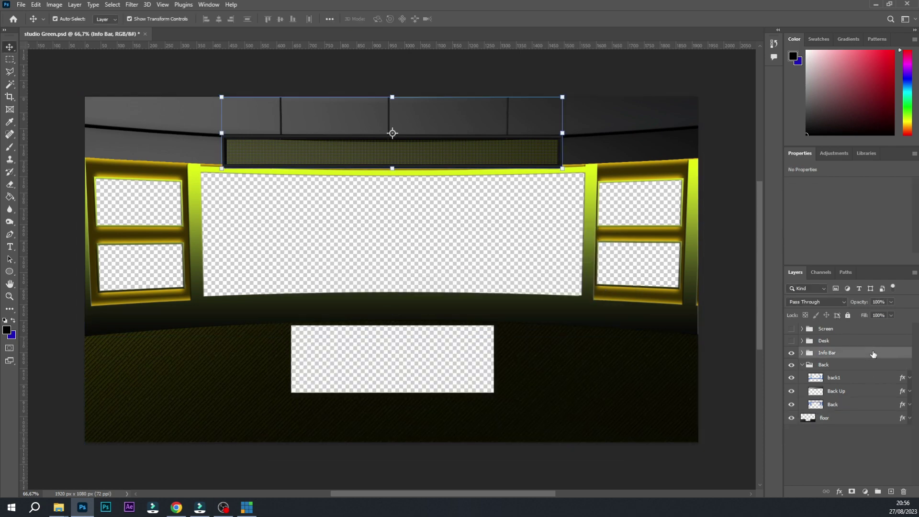
left_click(804, 366)
left_click(792, 341)
In desk3's Gradient Overlay, change the gradient's orange stop to golden yellow.
double_click(894, 356)
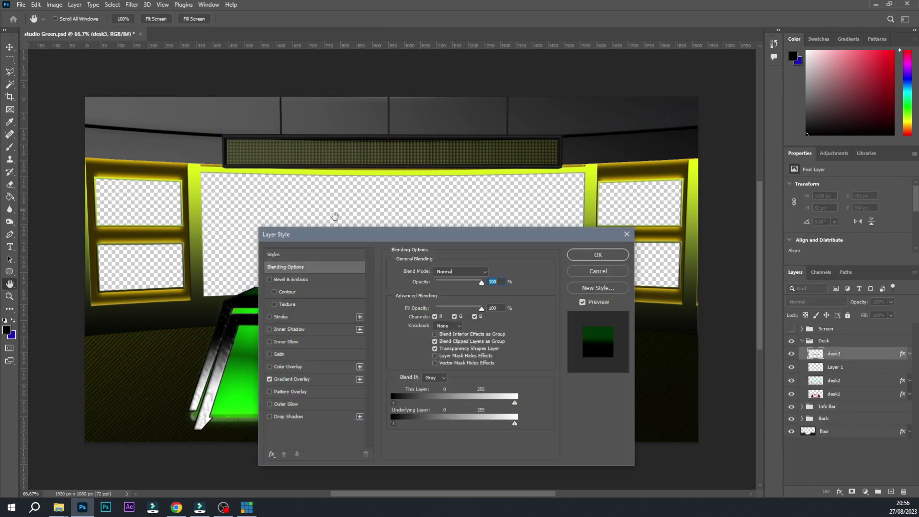
left_click(292, 379)
left_click(450, 293)
left_click_drag(279, 51, 644, 135)
left_click(596, 348)
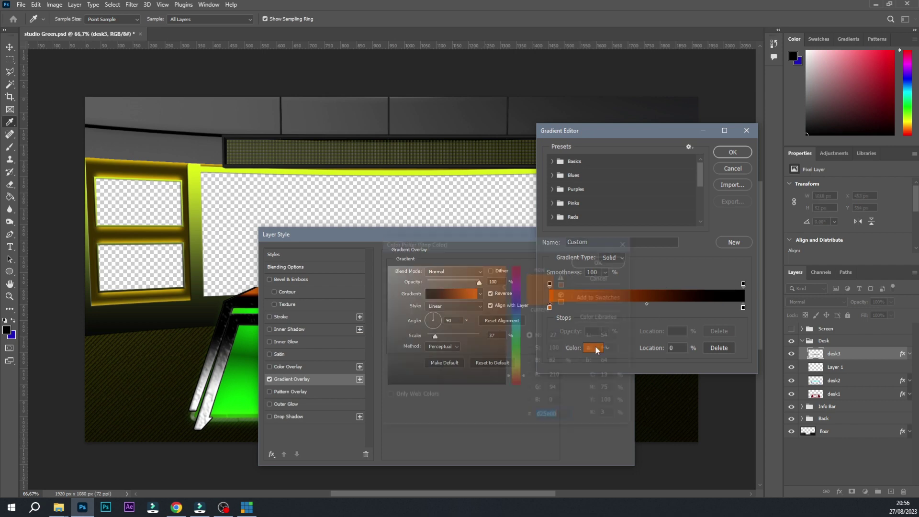
left_click(516, 369)
left_click(497, 277)
key("Return")
key("Return")
Compare desk3's gradient with Reverse off and on, and apply the layer style with Reverse enabled.
left_click_drag(479, 234, 754, 187)
left_click(767, 246)
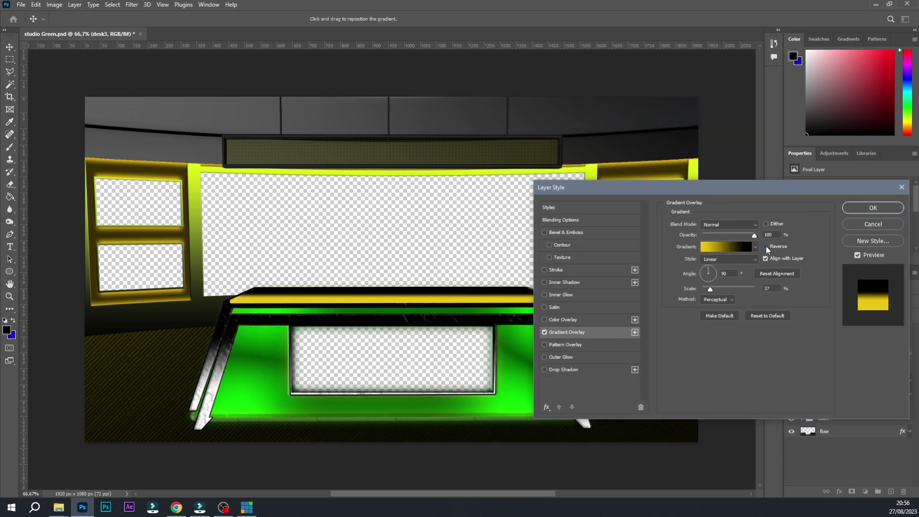
left_click(865, 207)
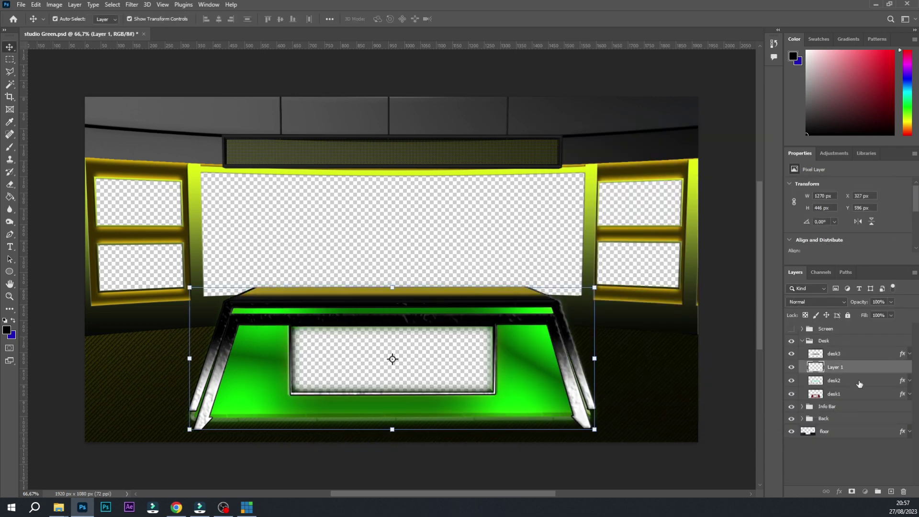
In desk2's Gradient Overlay, change the gradient's white end stop to black.
double_click(860, 384)
left_click(573, 304)
left_click(572, 333)
left_click(718, 246)
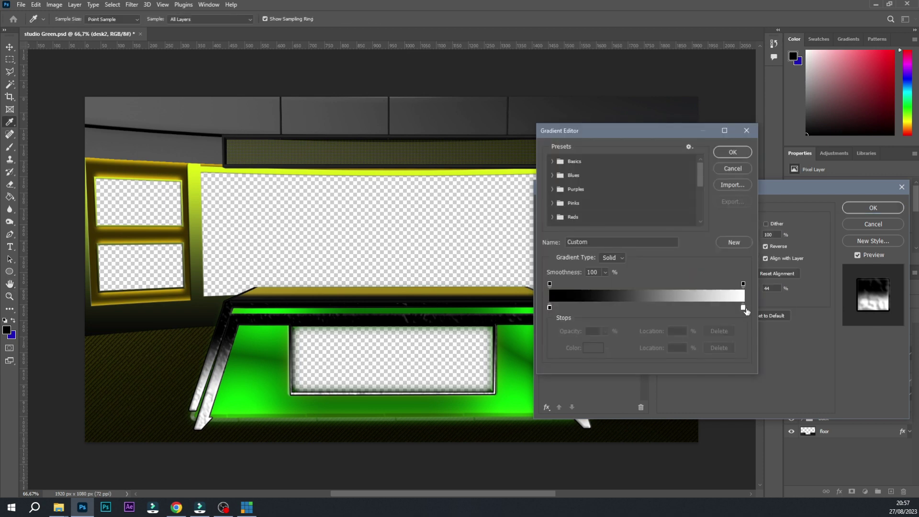
double_click(744, 307)
left_click(625, 261)
Try yellow-green c9f209 on the start stop of desk2's gradient, settle on white, and apply the layer style.
double_click(549, 308)
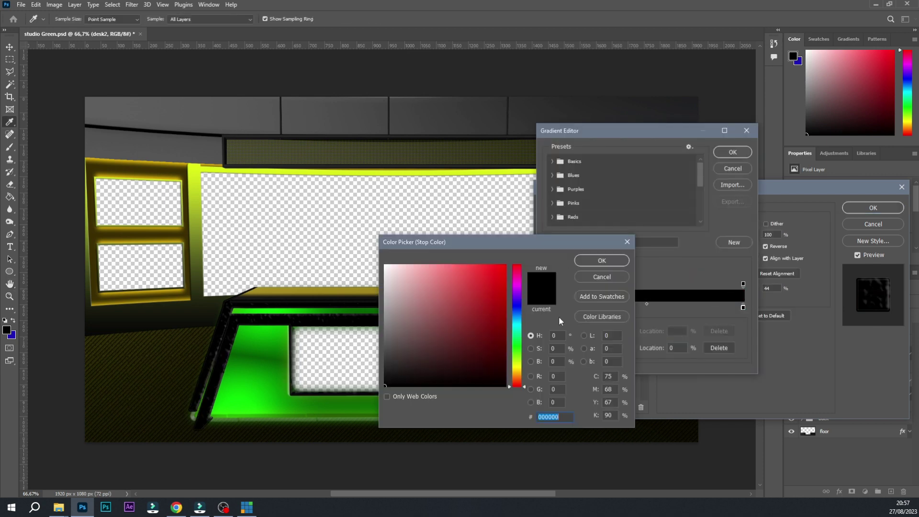
left_click(516, 363)
left_click(503, 291)
left_click_drag(503, 268, 505, 266)
left_click_drag(485, 245, 687, 217)
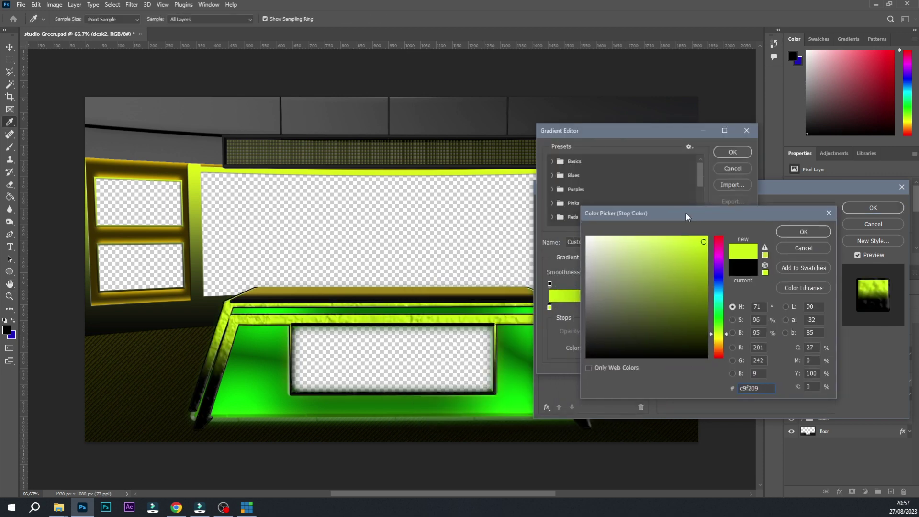
left_click(813, 234)
key("Return")
left_click(870, 210)
Change desk1's Color Overlay to bright yellow-green.
double_click(902, 394)
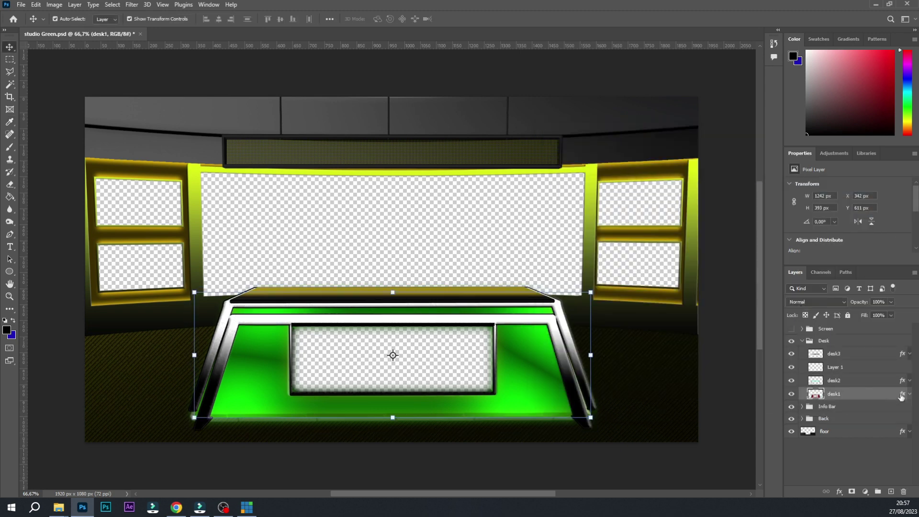
left_click(576, 320)
left_click(788, 225)
left_click(719, 334)
left_click(796, 232)
Adjust desk1's Satin effect to a distance of about 143 px and a size of about 139 px, and apply it.
left_click(565, 307)
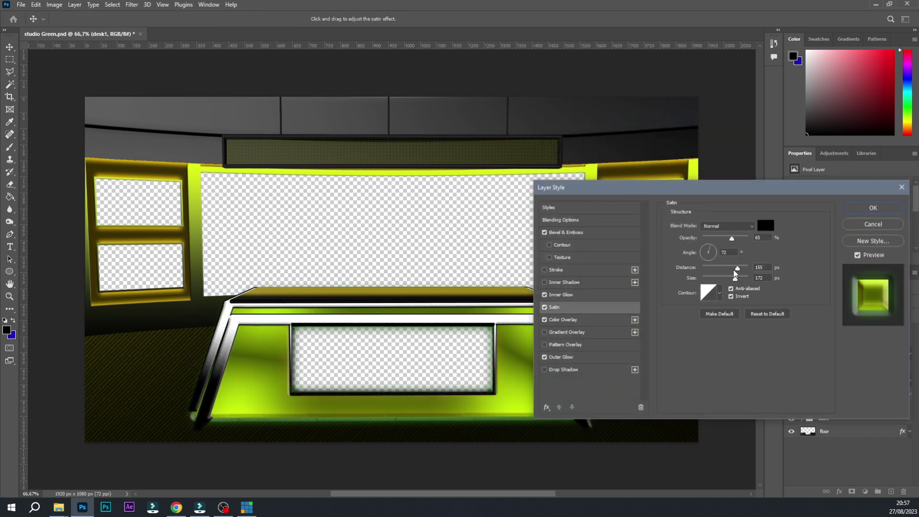
mouse_move(737, 269)
left_mouse_down()
mouse_move(715, 270)
mouse_move(737, 270)
left_mouse_up()
left_click_drag(733, 188, 731, 101)
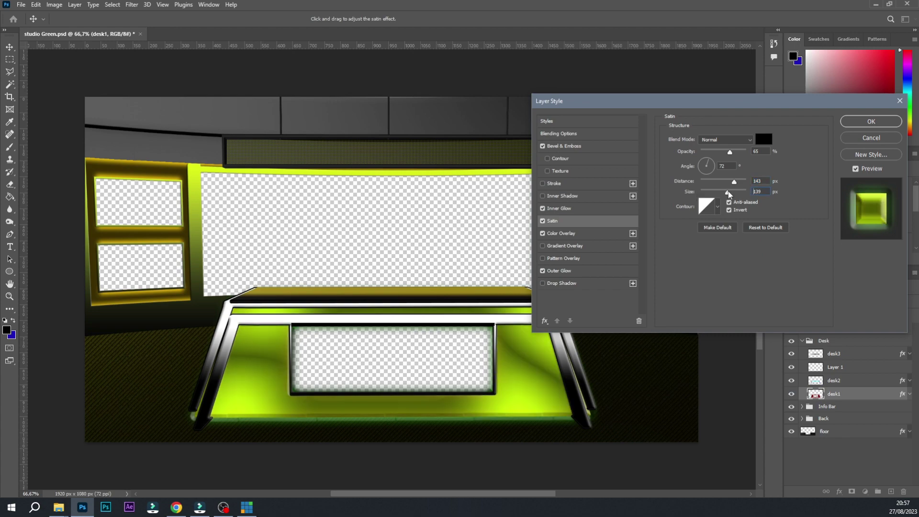
left_click(871, 122)
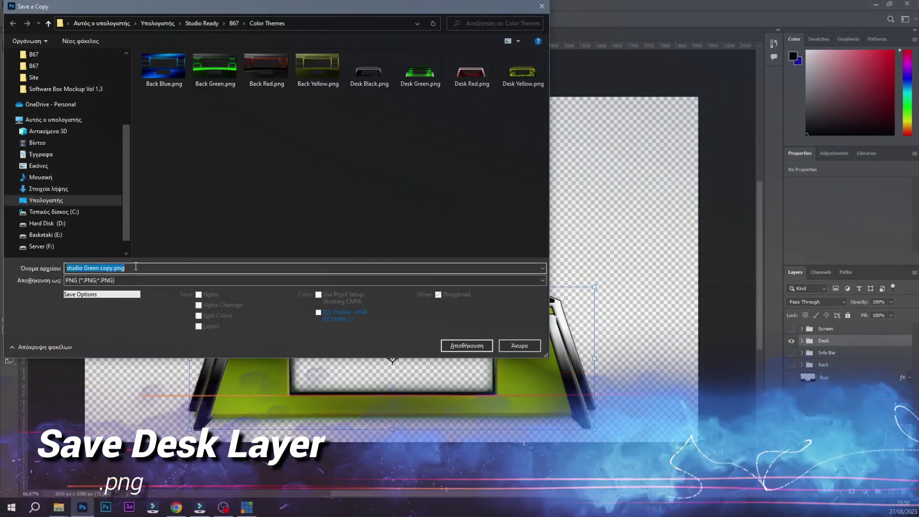
Save the isolated Desk group as a PNG copy named Test Desk in the Color Themes folder.
type("Test Desk")
left_click(471, 349)
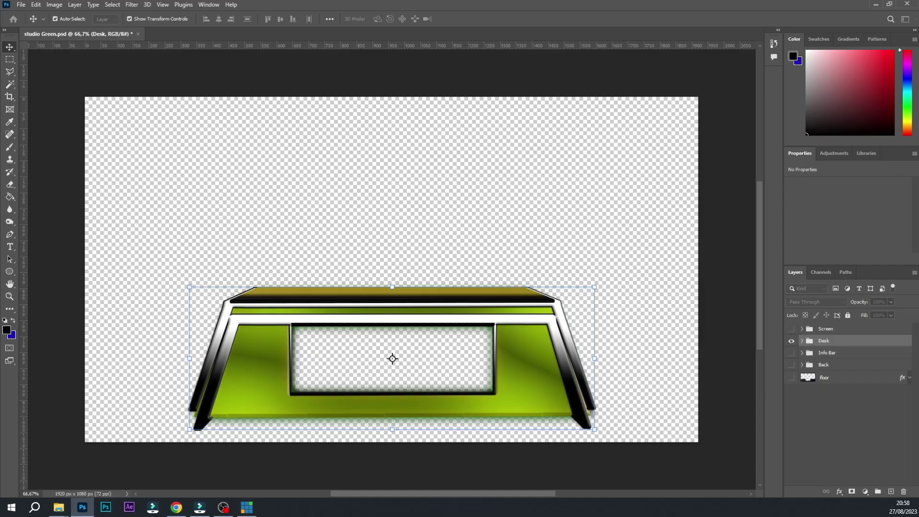
Hide the Desk group, show Info Bar, Back and floor, and save them as a PNG copy named studio Test.
left_click_drag(791, 341, 792, 378)
key("alt+ctrl+s")
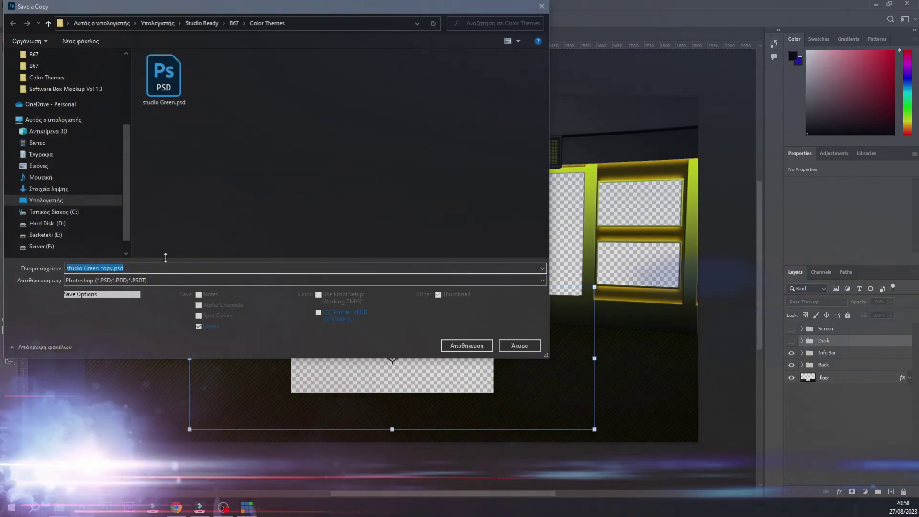
left_click(304, 280)
left_click(89, 412)
left_click_drag(112, 268, 84, 268)
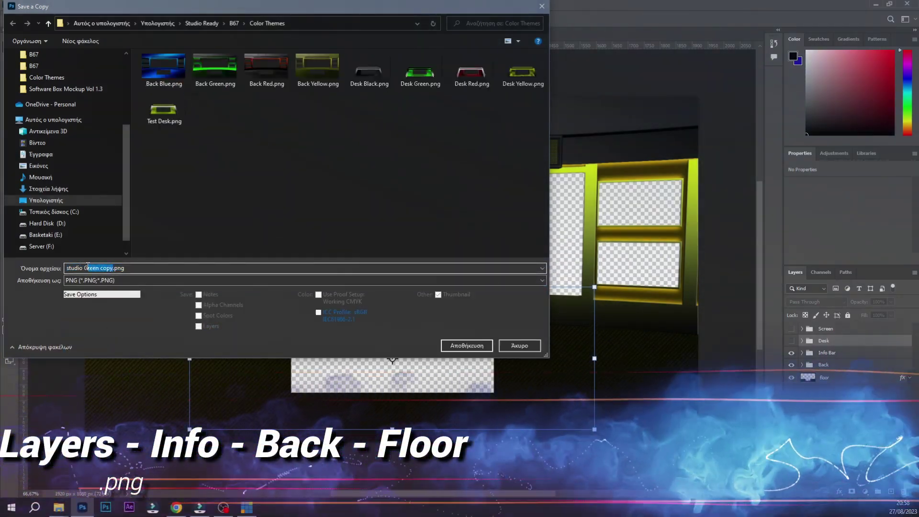
type("Test")
left_click(467, 347)
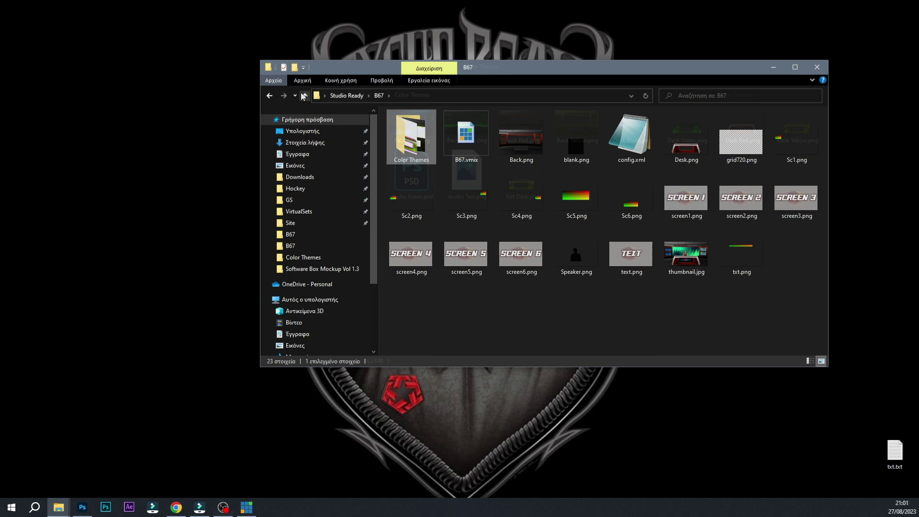
Open B67's Color Themes folder in File Explorer and rename Test Desk.png as Desk.png.
key("alt+Up")
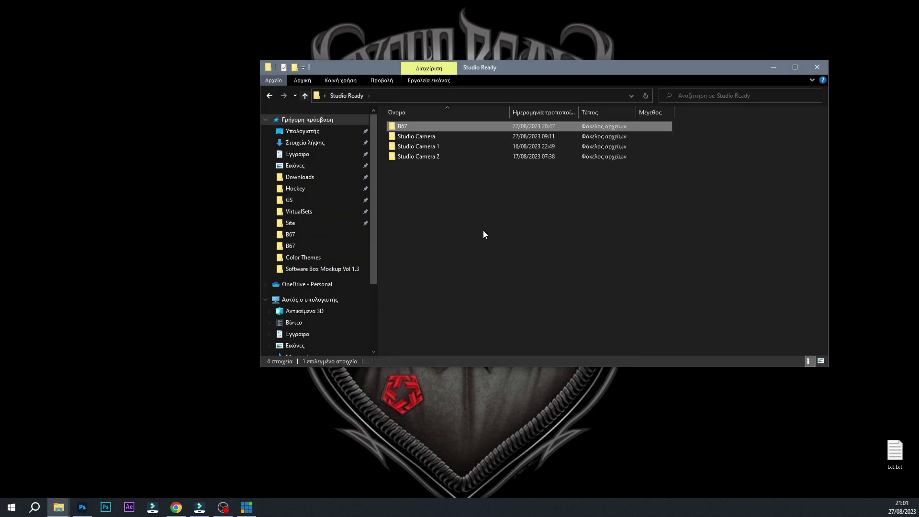
double_click(421, 128)
double_click(413, 135)
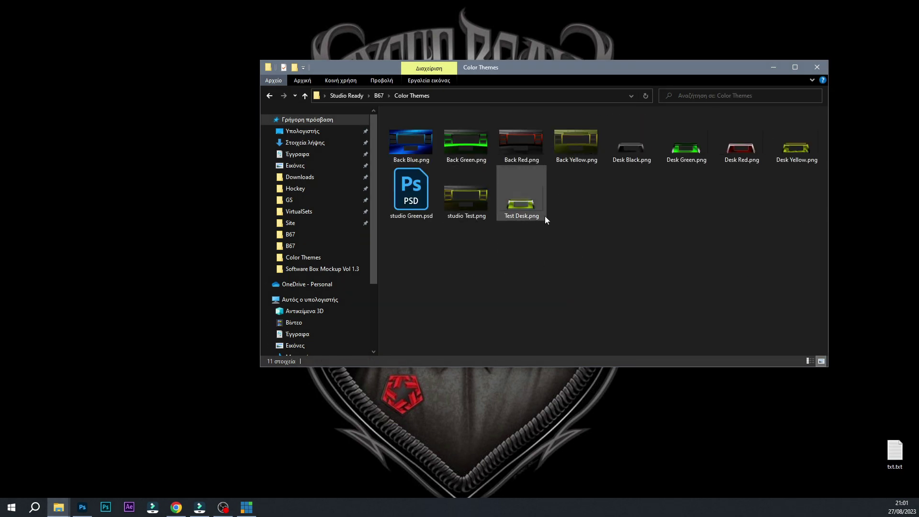
left_click(512, 216)
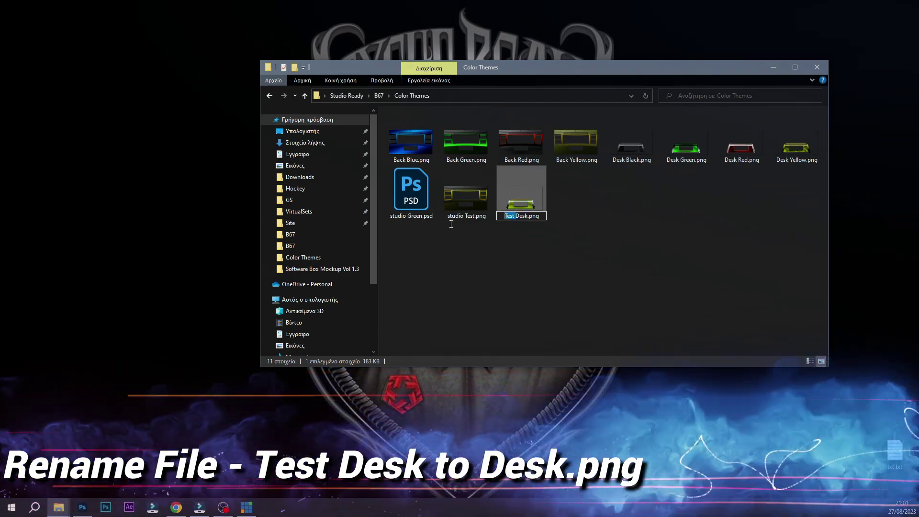
left_click(527, 250)
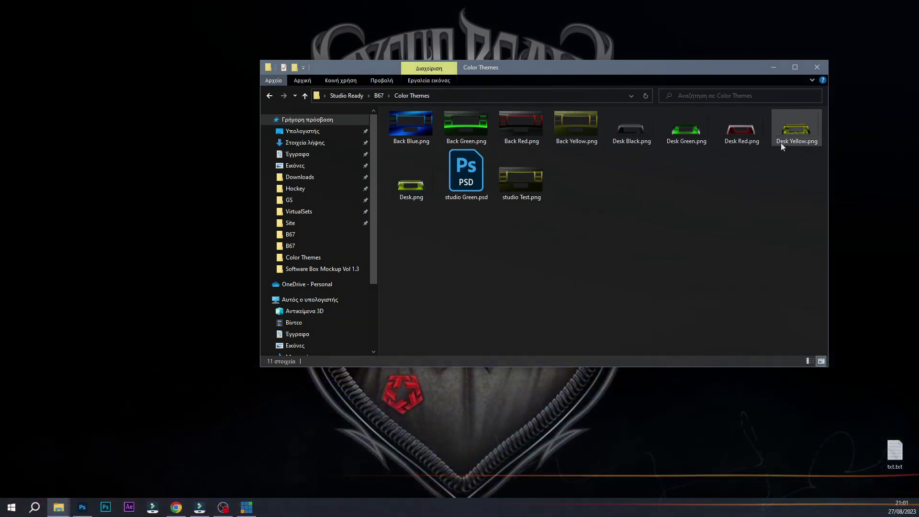
Rename studio Test.png as Back.png.
left_click(527, 199)
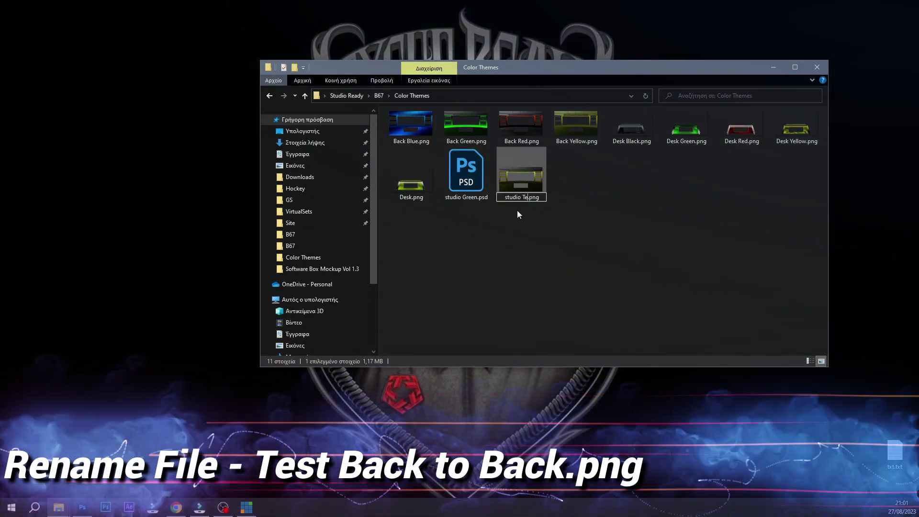
key("BackSpace")
key("BackSpace")
key("BackSpace")
key("BackSpace")
key("BackSpace")
key("BackSpace")
key("BackSpace")
key("BackSpace")
key("BackSpace")
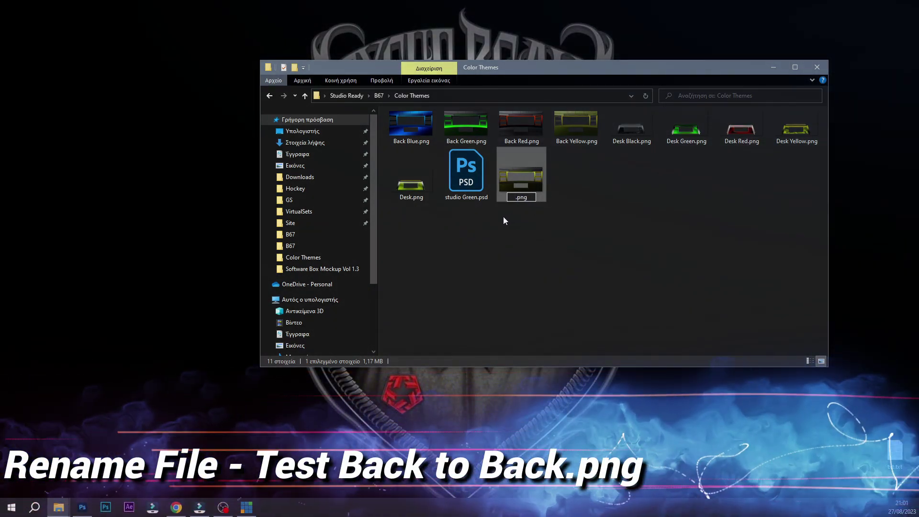
type("Back")
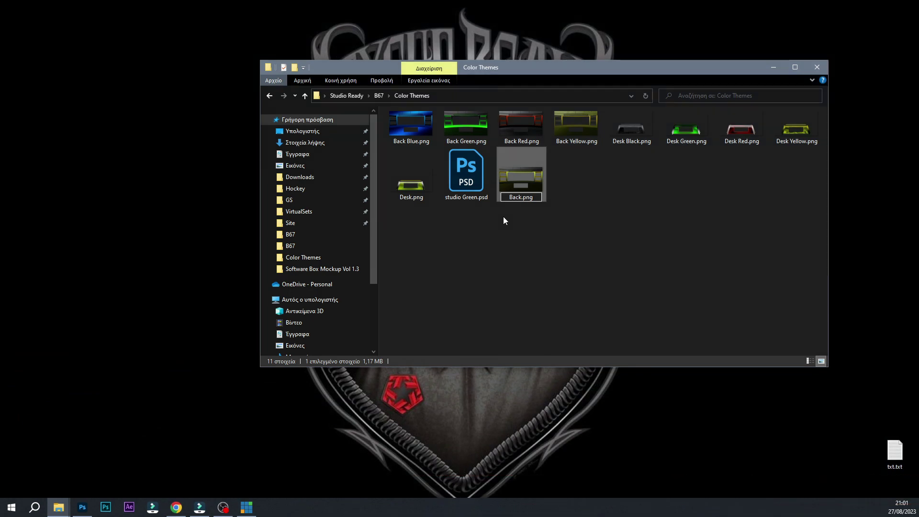
left_click(499, 232)
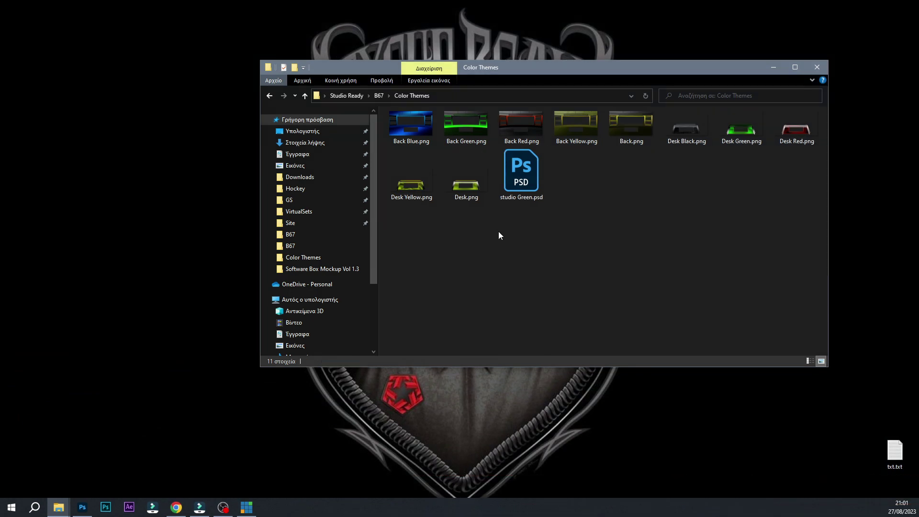
Copy Back.png and Desk.png from Color Themes into the parent B67 folder, replacing the existing files.
left_click(467, 192, "ctrl")
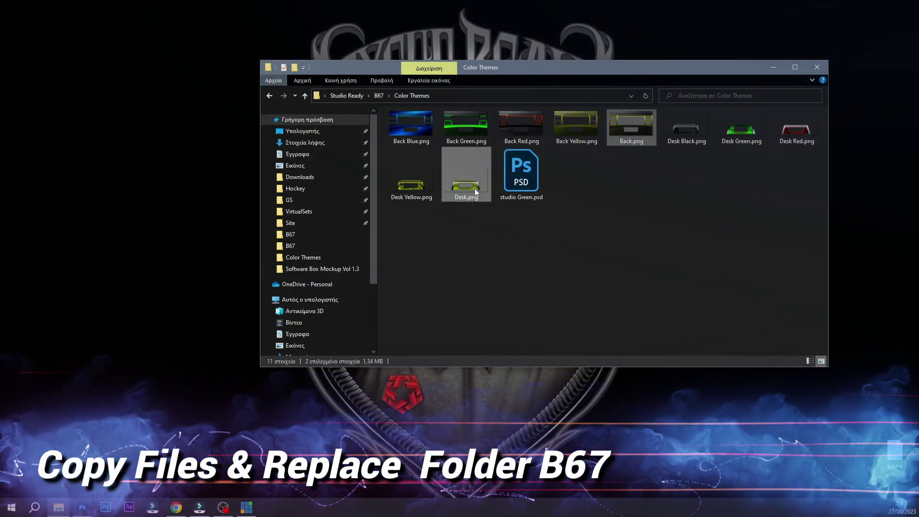
left_click_drag(475, 188, 383, 97)
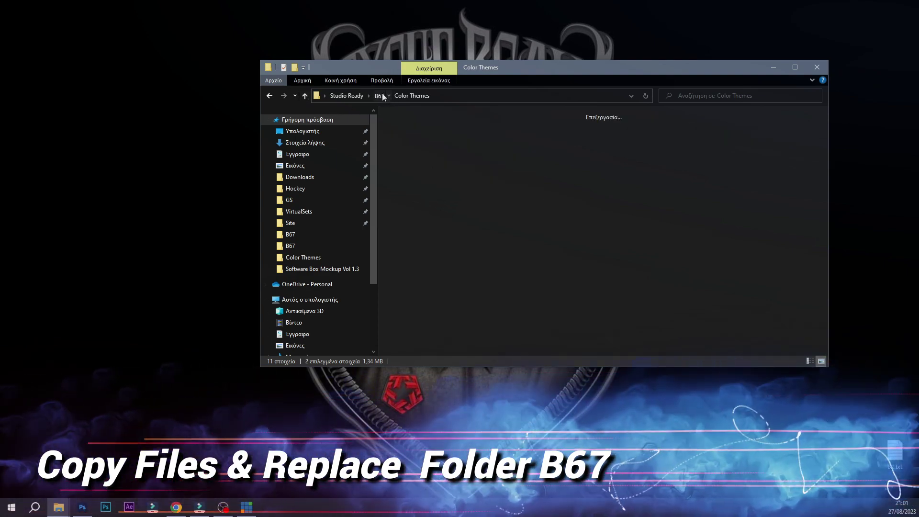
right_click(551, 304)
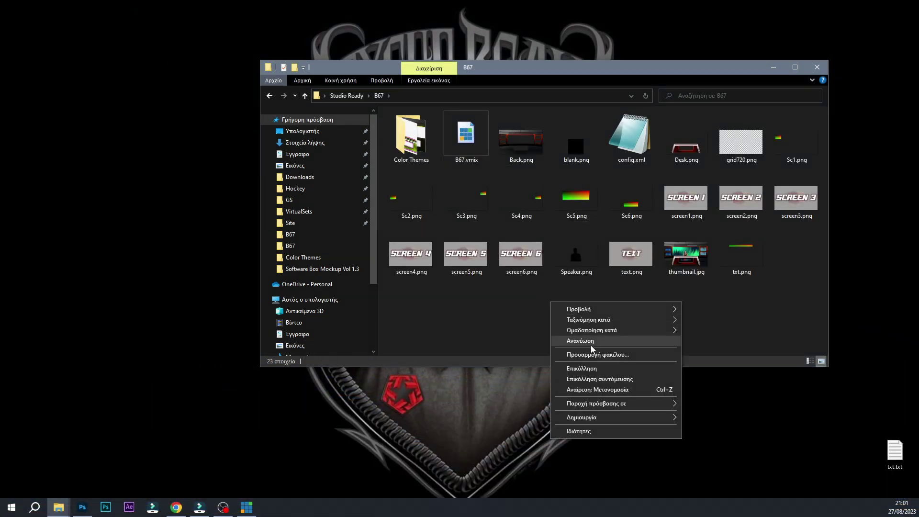
left_click(593, 369)
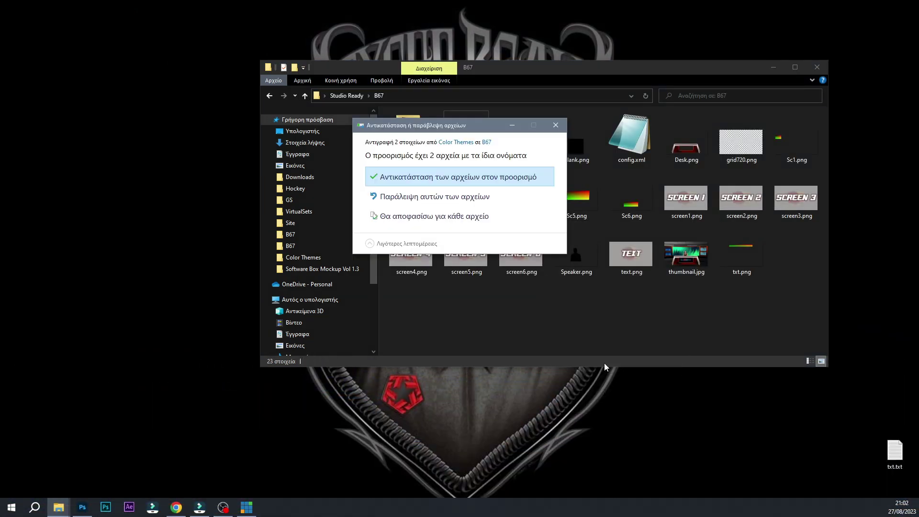
left_click(431, 178)
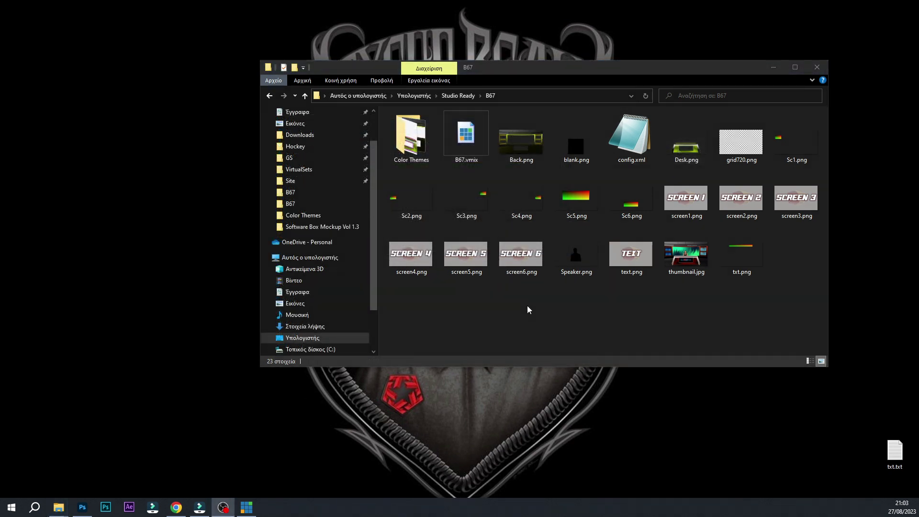
Copy the B67 folder from Studio Ready and paste it into C:\Program Files (x86)\vMix\VirtualSets.
left_click(459, 95)
right_click(426, 128)
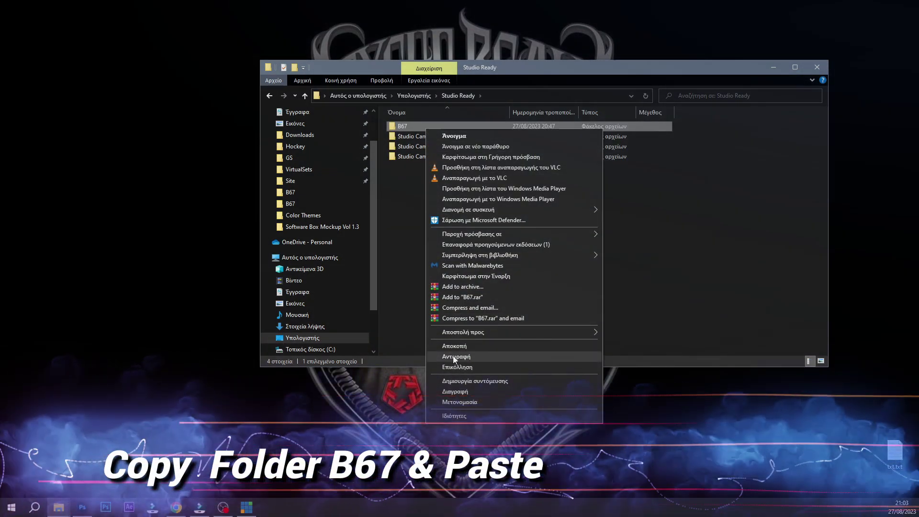
left_click(455, 358)
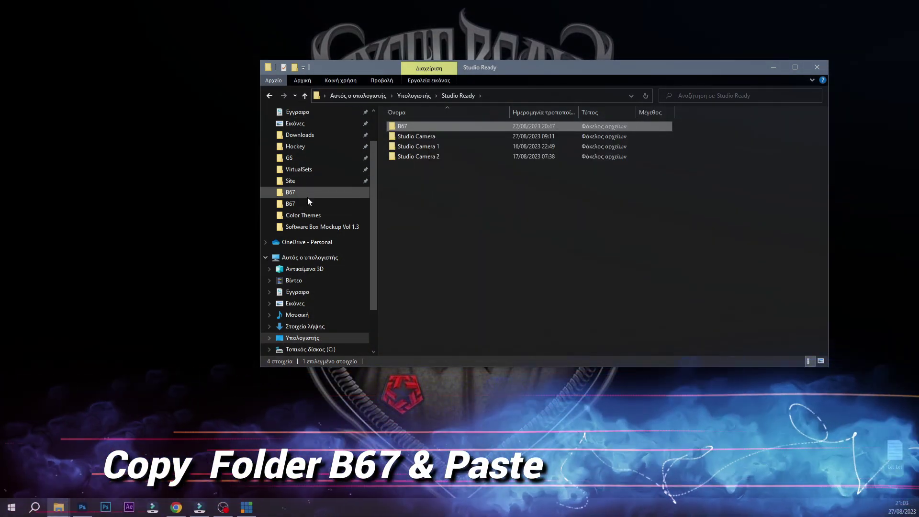
left_click(302, 169)
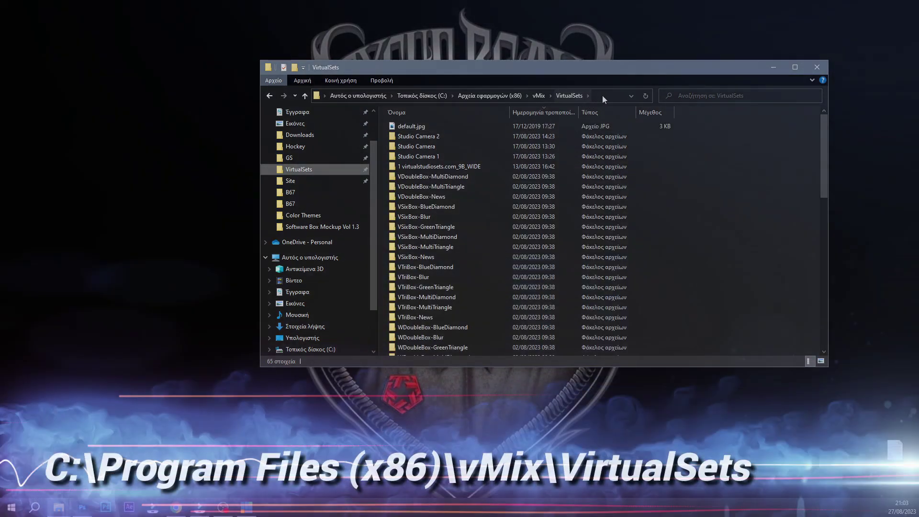
left_click(602, 97)
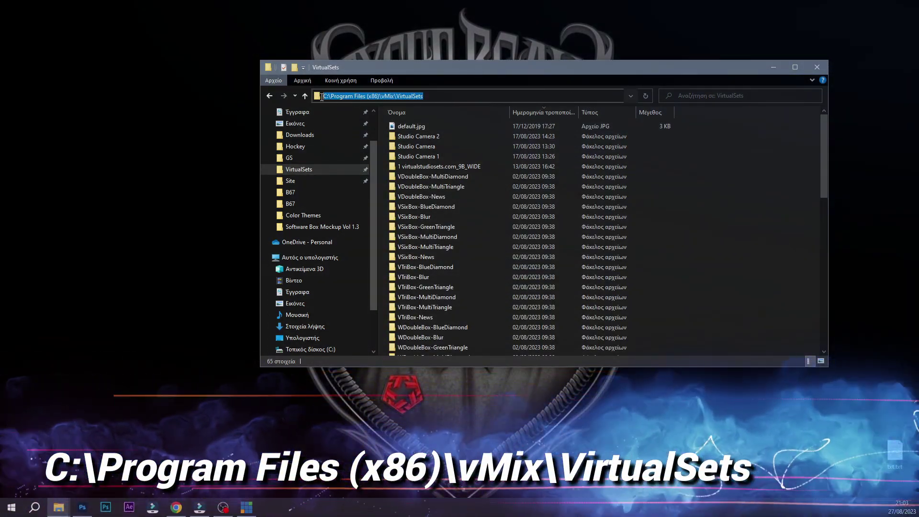
left_click_drag(426, 96, 321, 96)
left_click(459, 96)
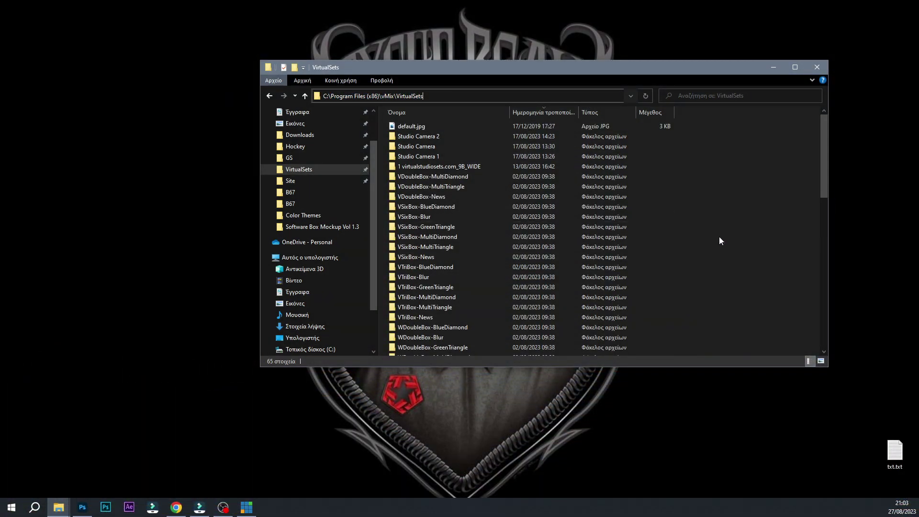
right_click(724, 207)
left_click(739, 269)
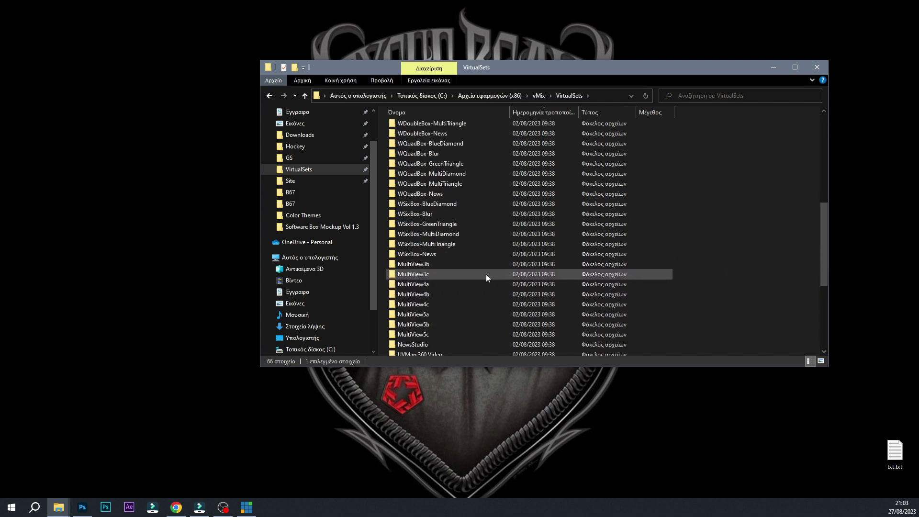
Open B67.vmix from the copied B67 folder in vMix and maximize the program window.
double_click(411, 140)
double_click(466, 134)
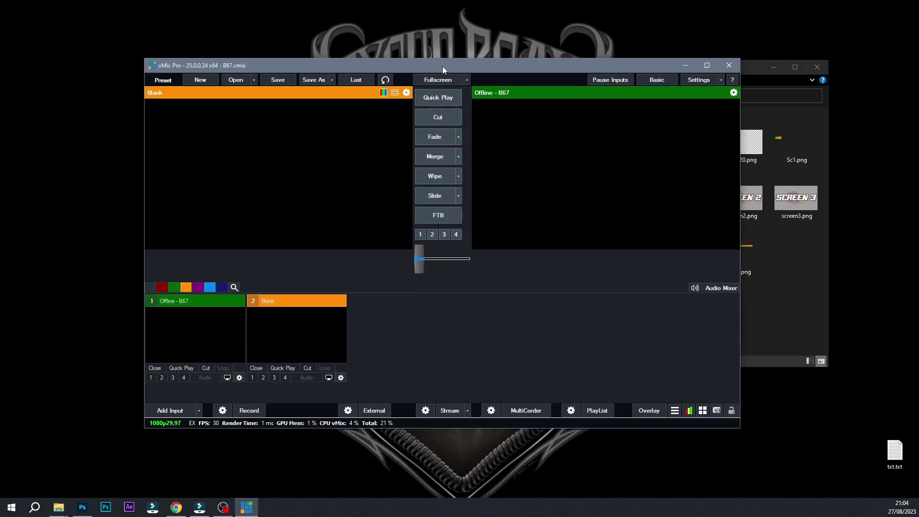
double_click(443, 66)
Add the B67 virtual set as an input.
left_click(26, 481)
left_click(247, 335)
left_click(402, 330)
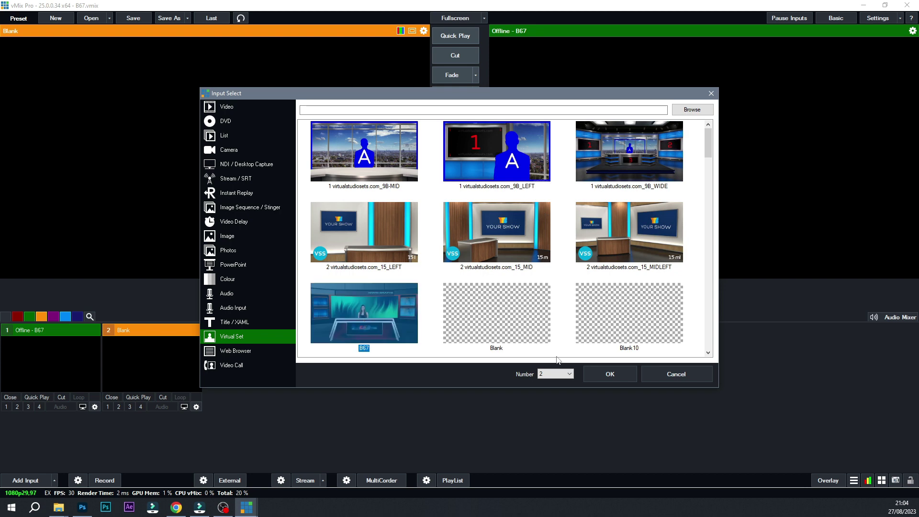
left_click(603, 379)
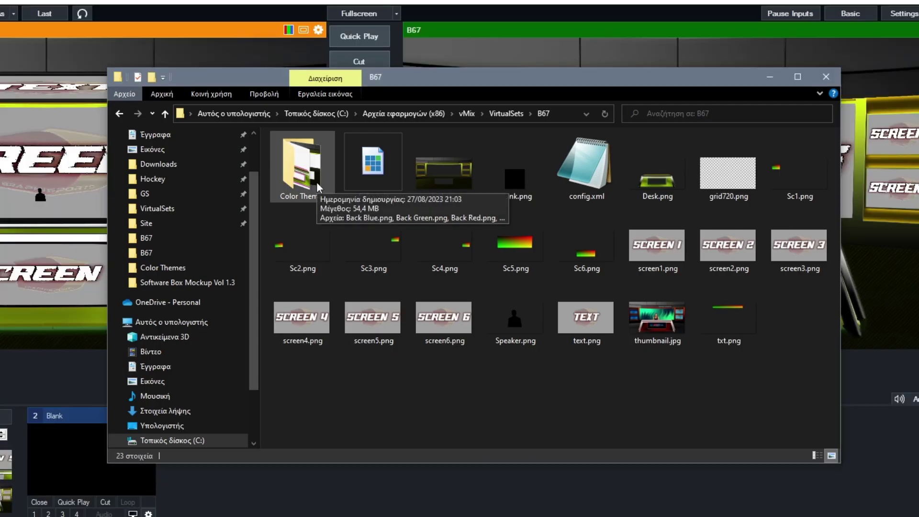
Open the Color Themes folder inside VirtualSets' B67 in File Explorer and rename Desk.png as Test Desk.png.
double_click(317, 187)
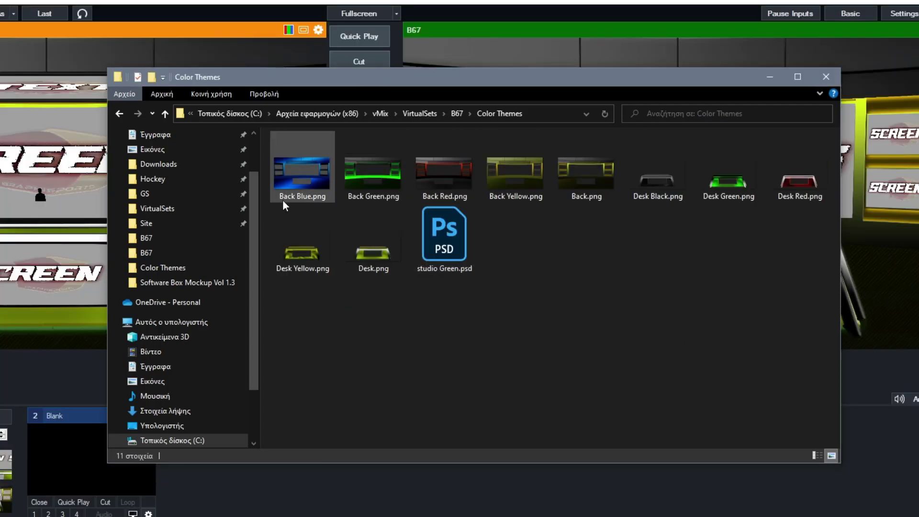
left_click(373, 268)
key("F2")
type("Test")
key("Return")
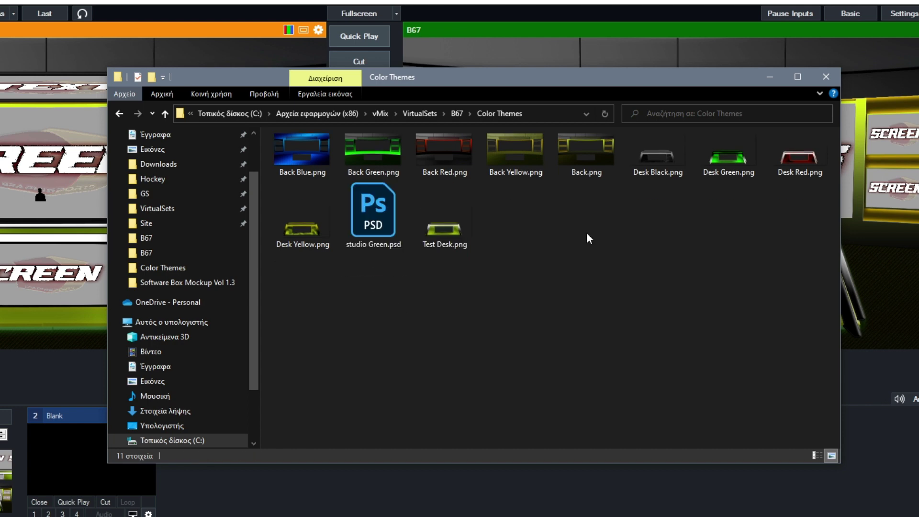
Rename Back.png as Test Back.png in the Color Themes folder.
key("F2")
type("Tes")
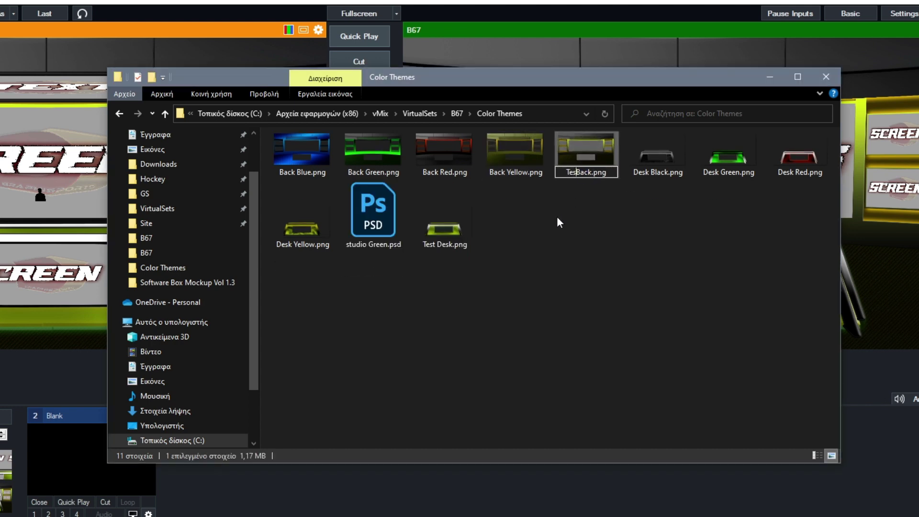
type("t")
left_click(559, 221)
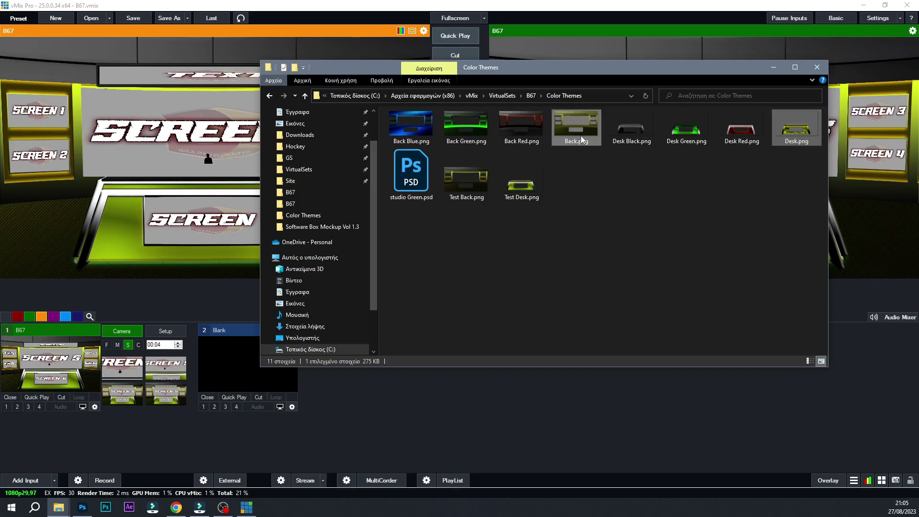
Paste the copied Back.png and Desk.png into VirtualSets' B67 folder, replacing the existing files, and minimize File Explorer.
left_click(531, 95)
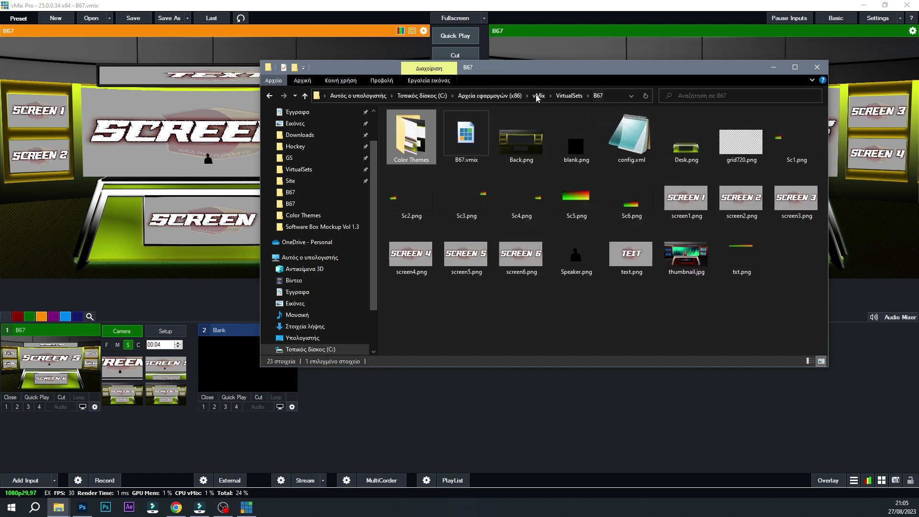
right_click(561, 304)
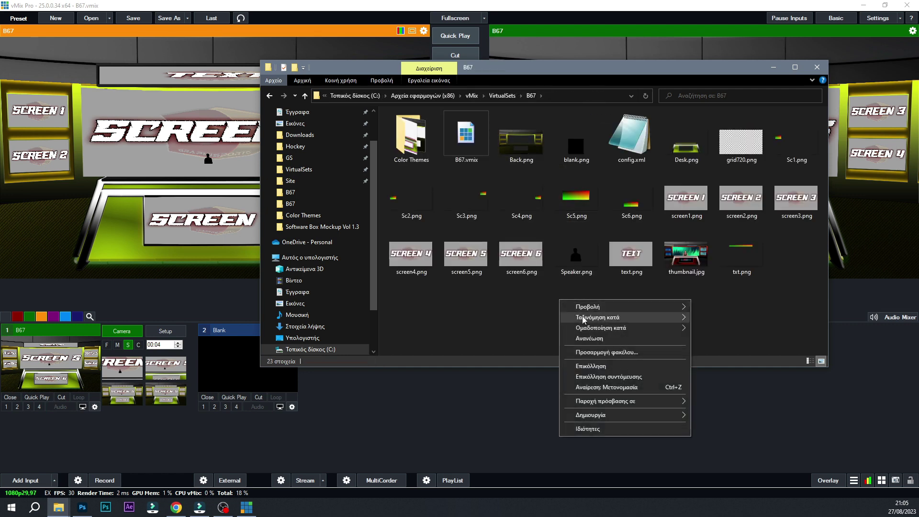
left_click(591, 367)
left_click(441, 184)
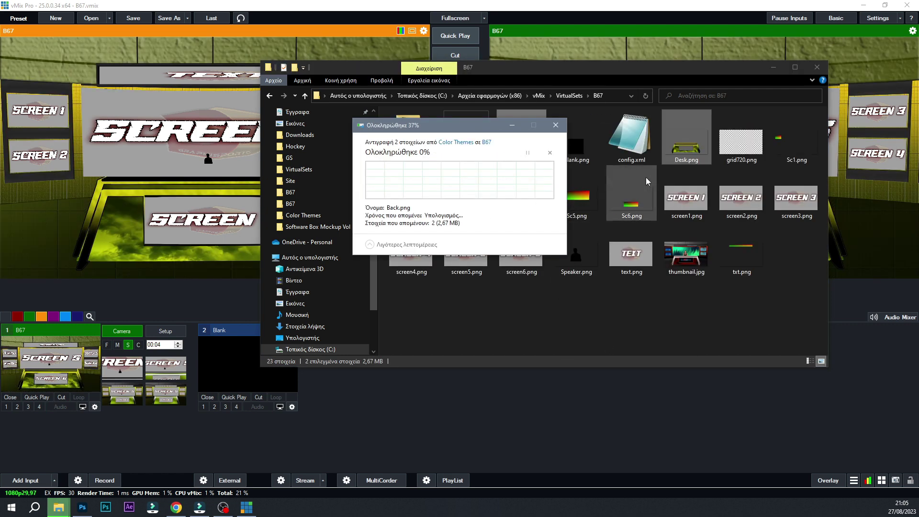
left_click(773, 67)
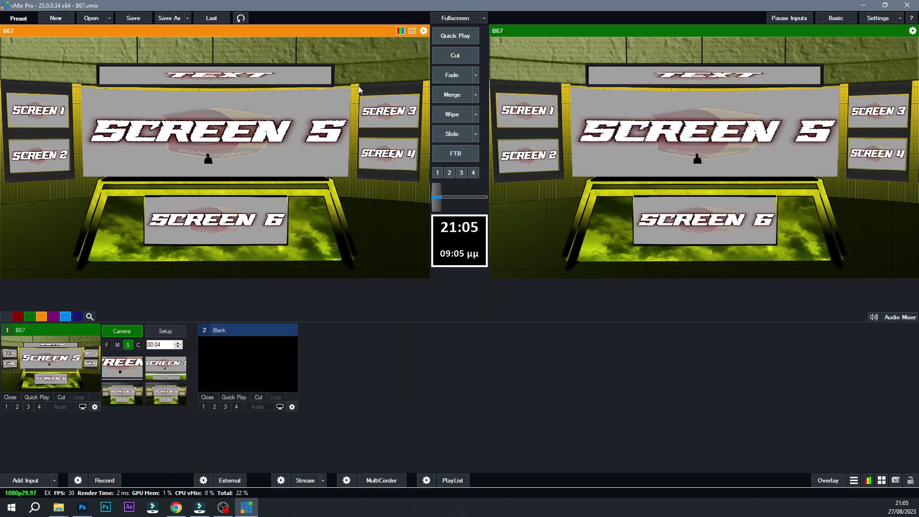
Close vMix and reopen the B67.vmix preset from the B67 folder.
key("alt+F4")
left_click(445, 281)
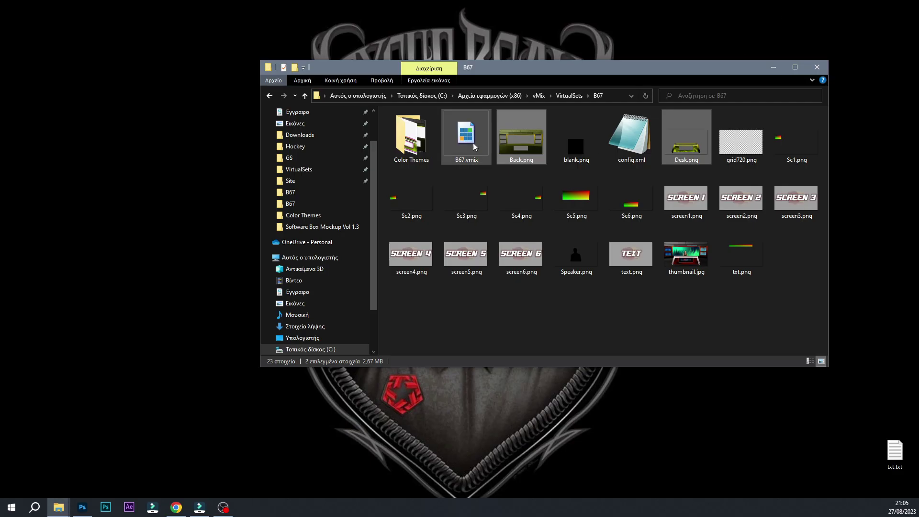
double_click(471, 145)
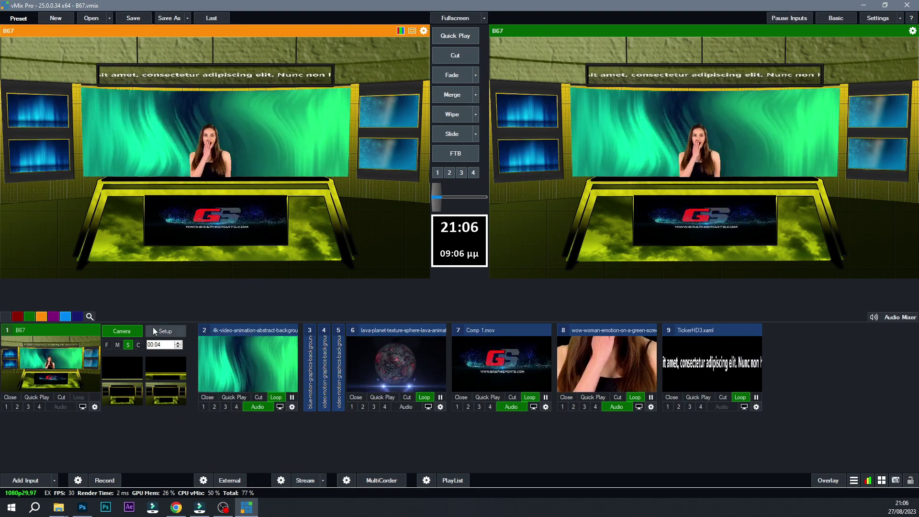
Preview the B67 set's close-up camera shots.
left_click(159, 364)
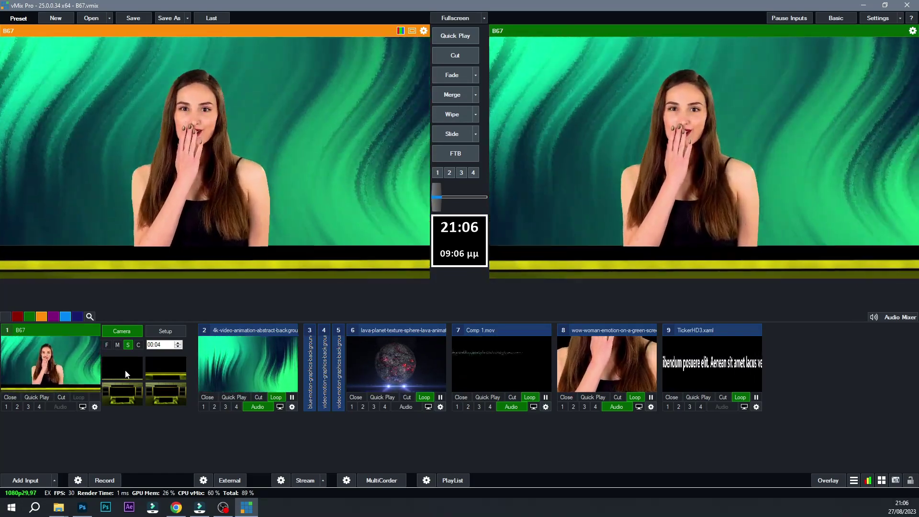
left_click(127, 374)
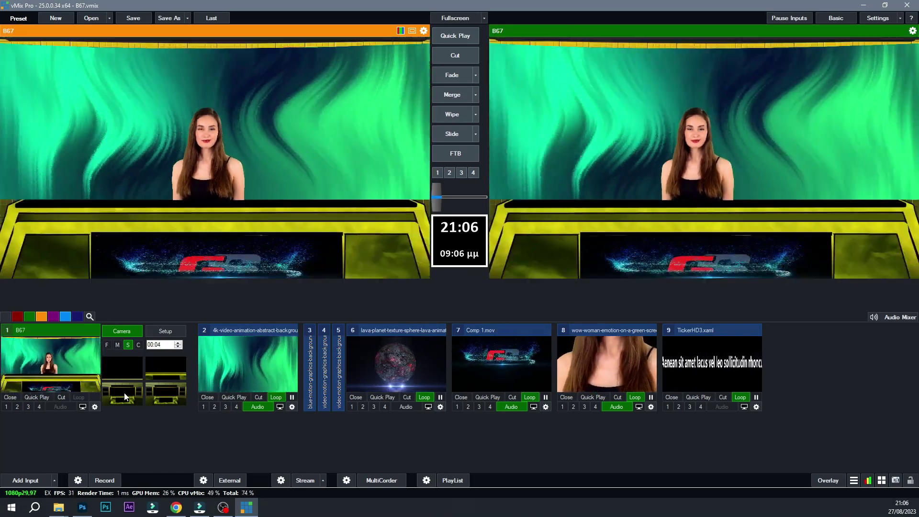
In the B67 set's setup, assign input 4, the video-motion-graphics clip, to the Screen 1 layer.
left_click(172, 334)
left_click(174, 344)
left_click(170, 365)
left_click(178, 358)
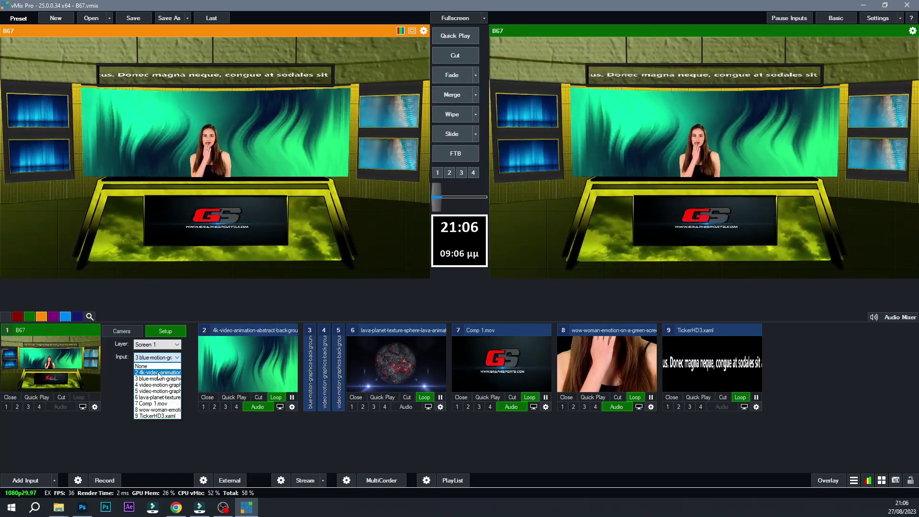
left_click(170, 373)
left_click(178, 358)
left_click(160, 385)
Assign input 6, the lava-planet-texture clip, to the Screen 2 layer.
left_click(167, 345)
left_click(162, 372)
left_click(167, 358)
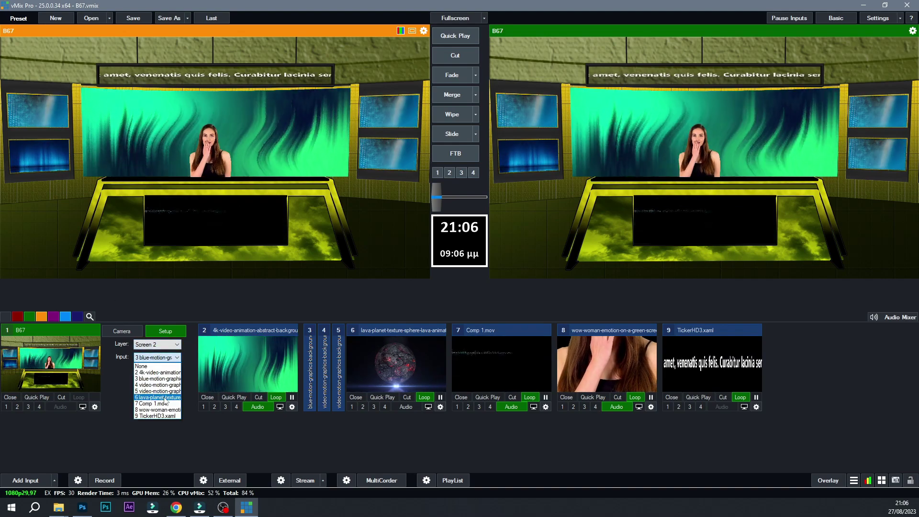
left_click(164, 397)
Try input 5, the video-motion-graphics clip, on the Screen 4 layer.
left_click(176, 344)
left_click(154, 377)
left_click(177, 357)
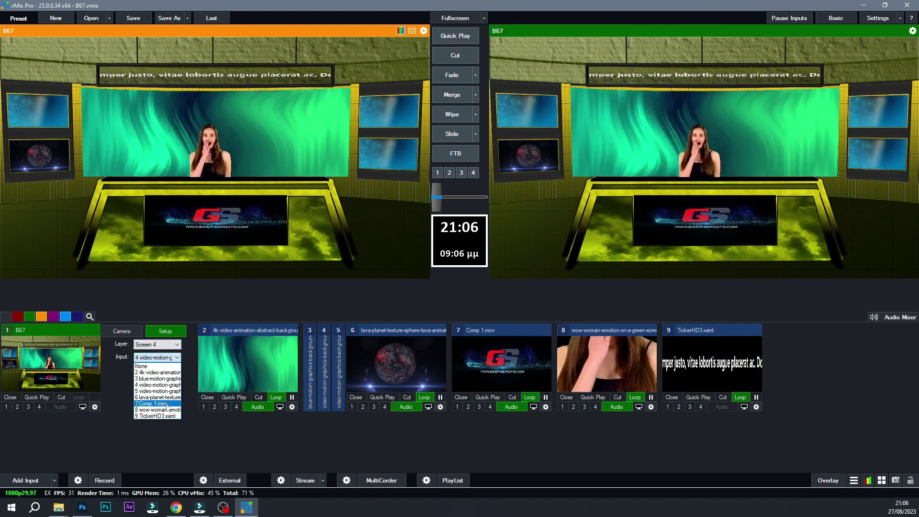
left_click(176, 344)
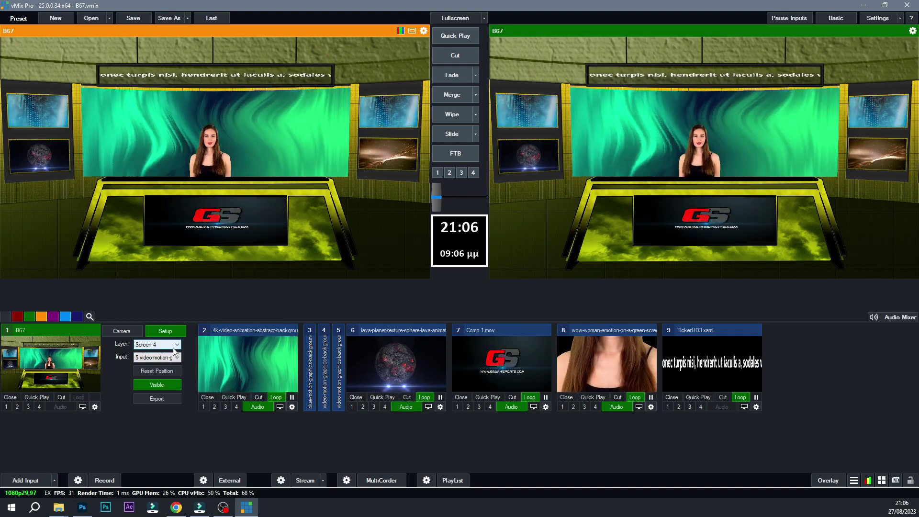
Assign input 6, the lava-planet-texture clip, to the Screen 6 layer on the desk front.
left_click(165, 387)
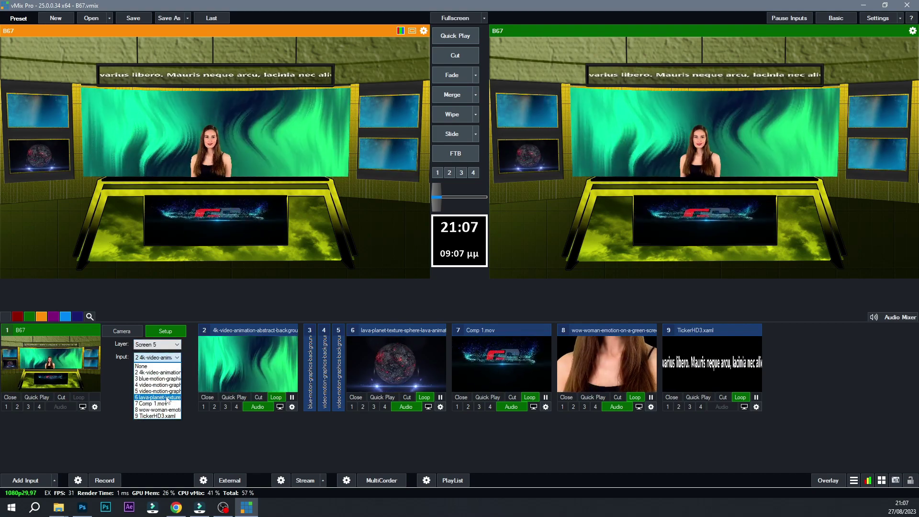
left_click(176, 357)
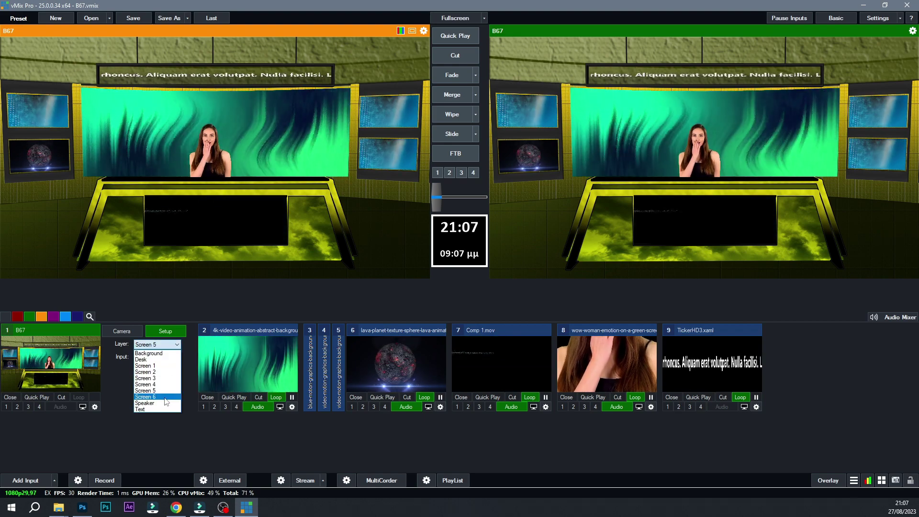
left_click(162, 398)
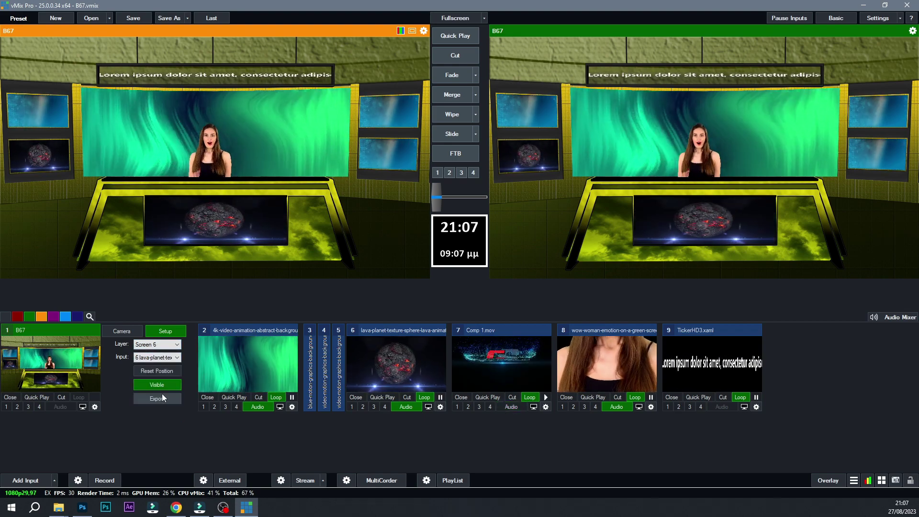
left_click(725, 373)
left_click(764, 372)
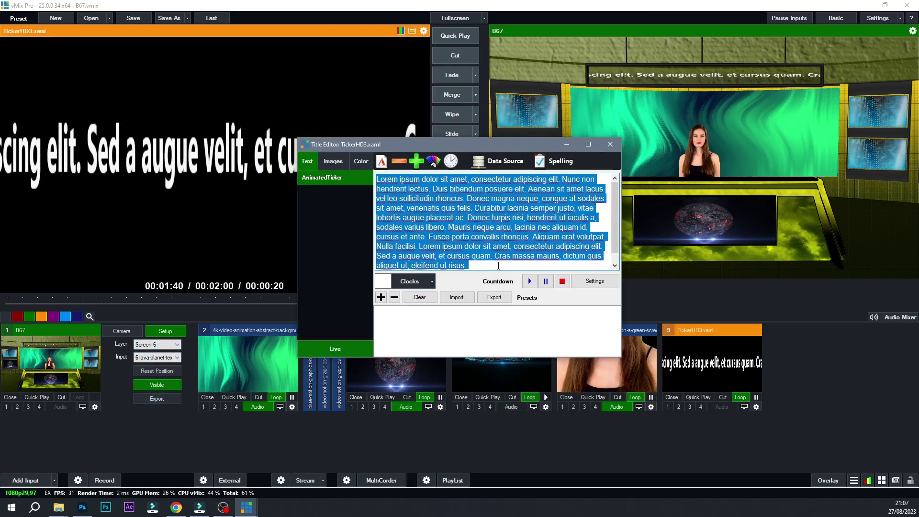
type("-WWW.GRAPHISPORTS.COM - VMIX - UTC")
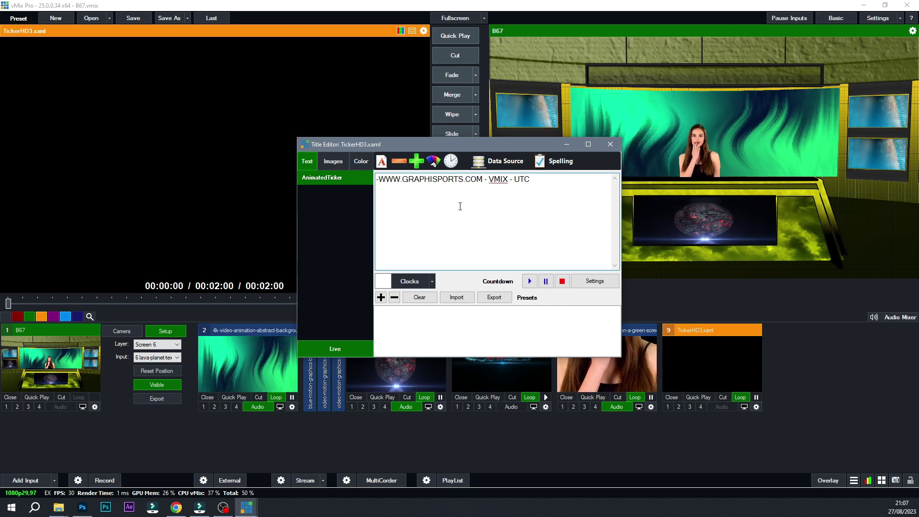
Try red, FF1B1B, as the AnimatedTicker text colour of TickerHD3.xaml.
left_click(450, 161)
left_click(610, 145)
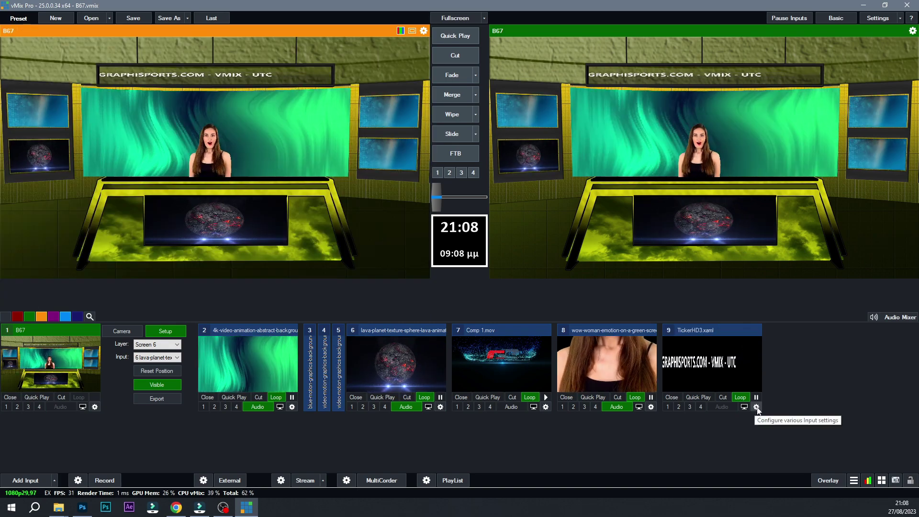
left_click(756, 406)
right_click(718, 365)
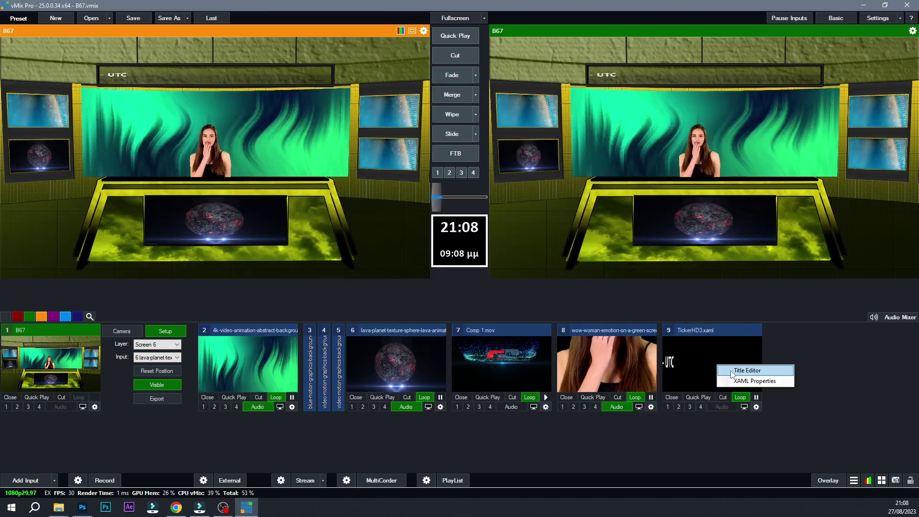
left_click(747, 371)
left_click(383, 281)
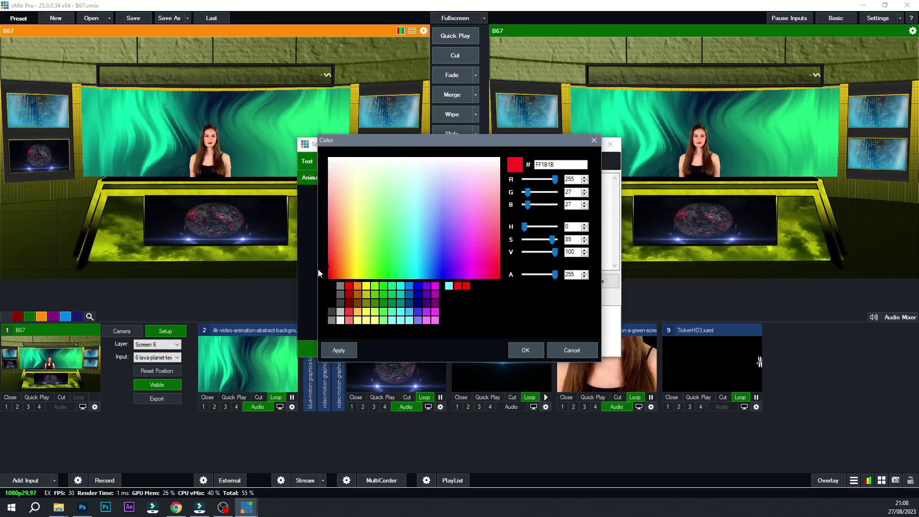
left_click(524, 349)
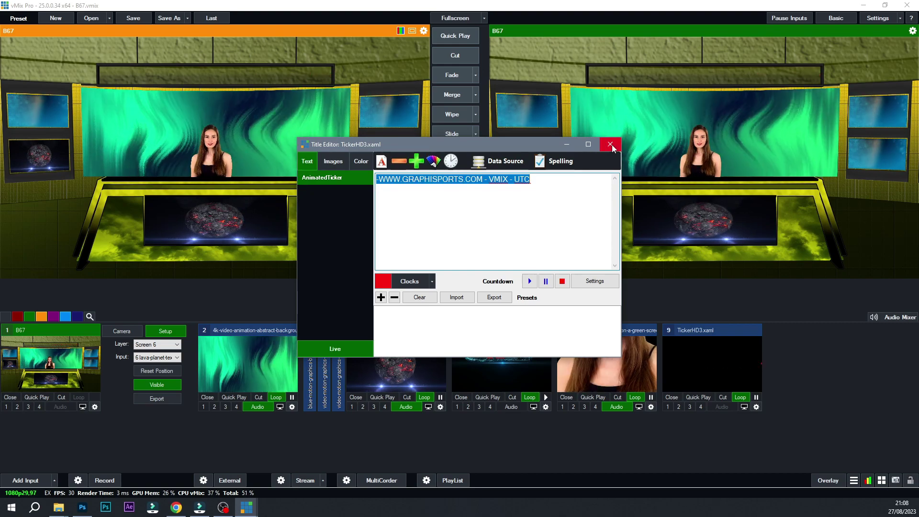
left_click(615, 143)
Set the AnimatedTicker text colour of TickerHD3.xaml back to white.
right_click(739, 367)
left_click(761, 372)
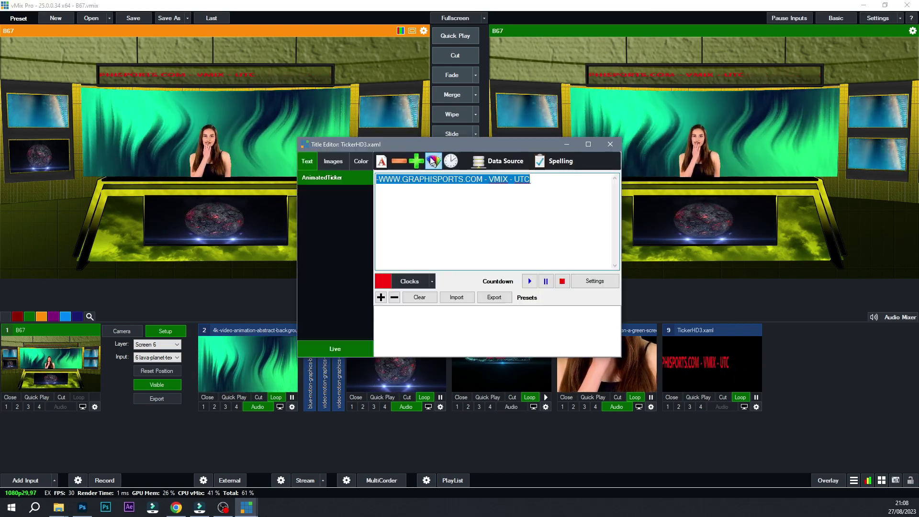
left_click(383, 281)
left_click(410, 160)
left_click(526, 351)
left_click(611, 144)
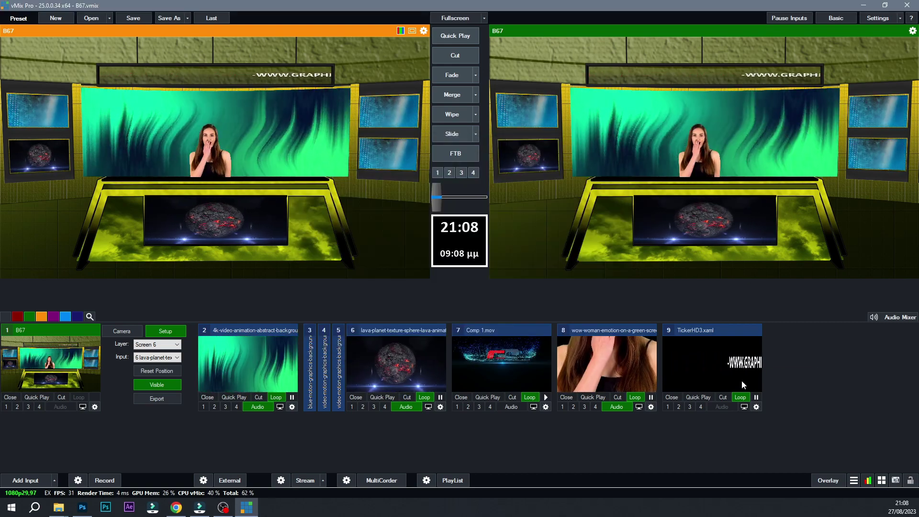
Adjust the horizontal zoom of the TickerHD3.xaml input to about 1.704 in its position settings.
left_click(756, 407)
left_click(225, 166)
left_click_drag(370, 90, 280, 159)
left_click_drag(294, 208, 297, 208)
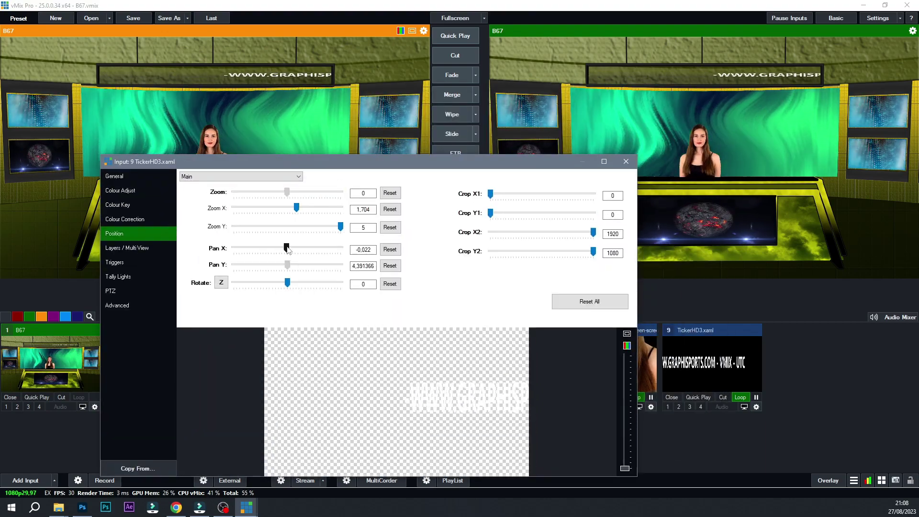
left_click(625, 162)
Enlarge the green-screen woman clip, input 8, slightly in its position settings.
left_click(651, 407)
mouse_move(310, 192)
left_mouse_down()
mouse_move(270, 192)
mouse_move(322, 192)
mouse_move(323, 201)
left_mouse_up()
left_click(626, 162)
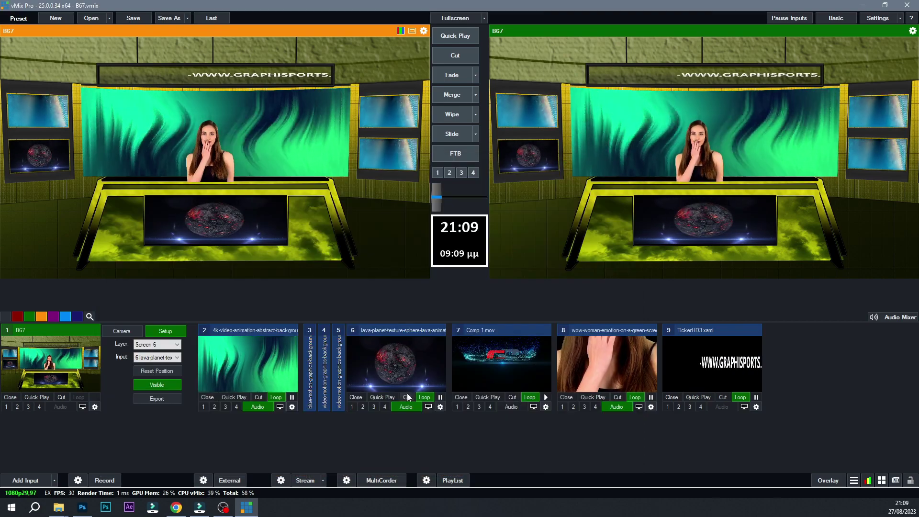
In File Explorer's B67 Color Themes folder, rename Back.png as 1Back.png and Desk.png as 1Desk.png.
left_click(58, 508)
left_click(260, 476)
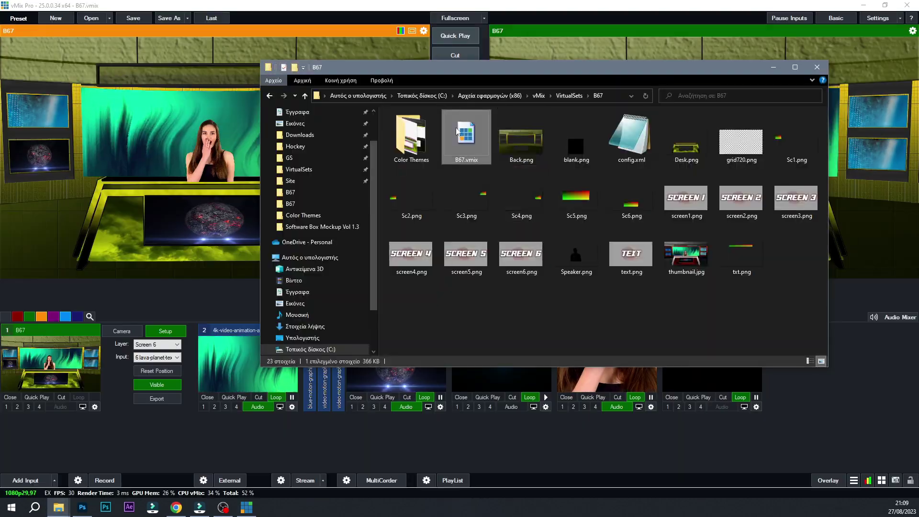
double_click(411, 144)
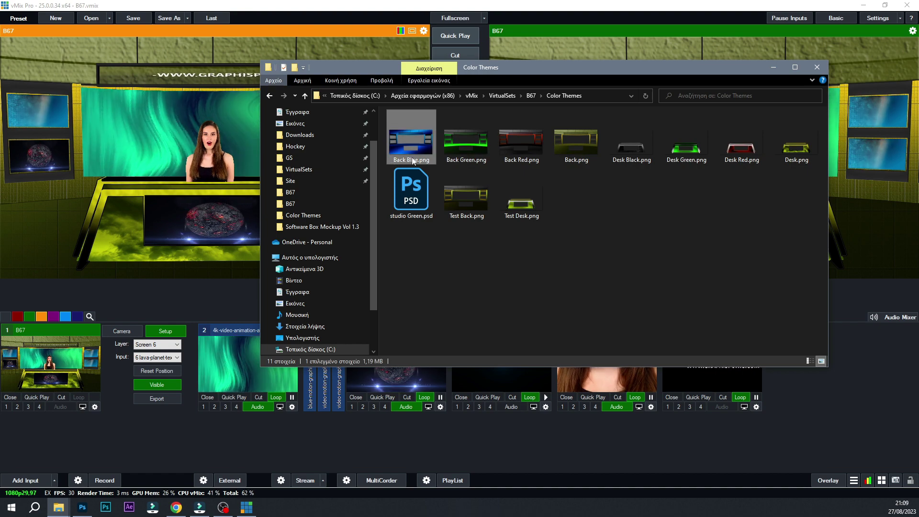
left_click(577, 159)
key("F2")
key("Home")
type("1")
key("Return")
left_click(792, 143)
type("1")
key("Return")
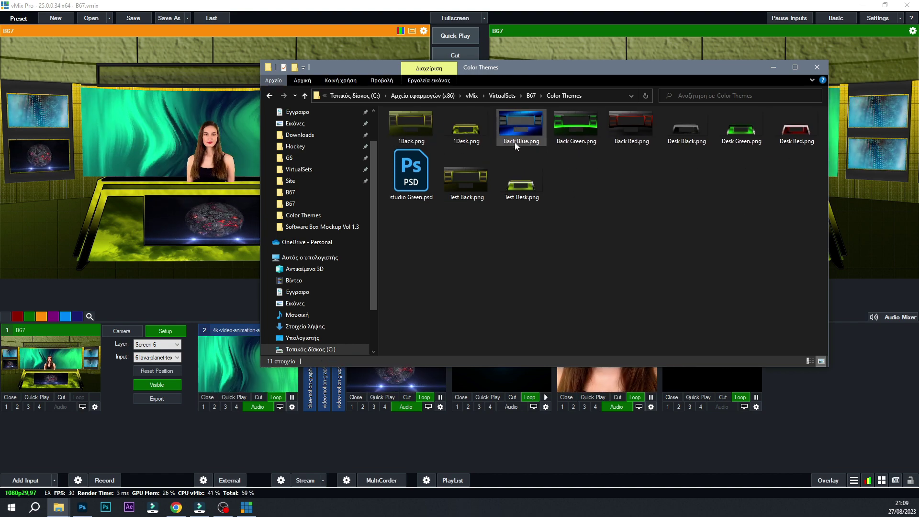
Rename Back Blue.png as Back.png in the Color Themes folder.
key("BackSpace")
key("Delete")
key("Delete")
key("Delete")
key("Delete")
key("Return")
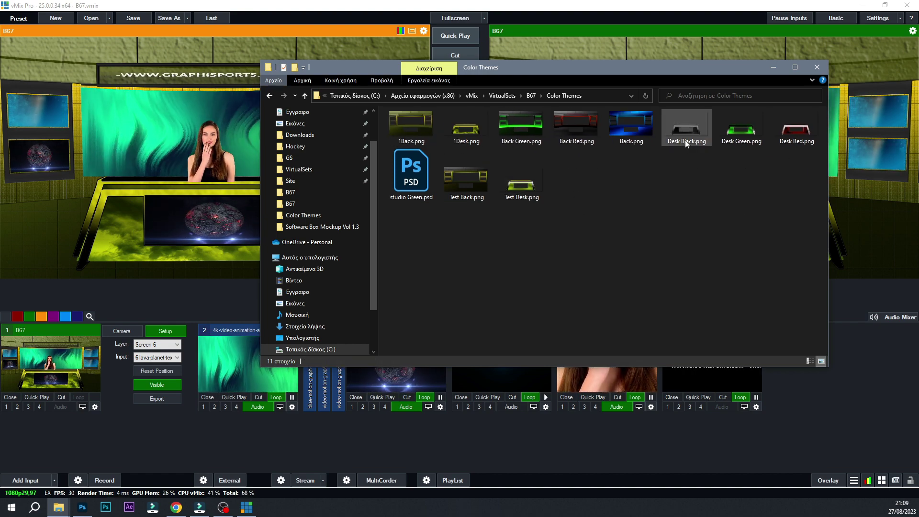
Rename Desk Black.png as Desk.png in the Color Themes folder.
key("BackSpace")
key("Delete")
key("Delete")
key("Delete")
key("Delete")
key("Delete")
key("Return")
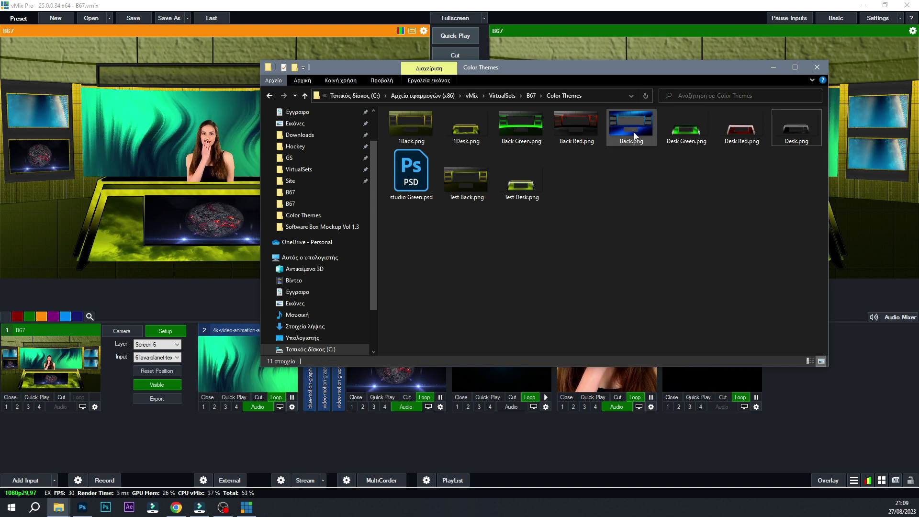
Copy the new Back.png and Desk.png into the B67 folder, replacing the existing files, and return to vMix.
key("alt+Up")
key("Return")
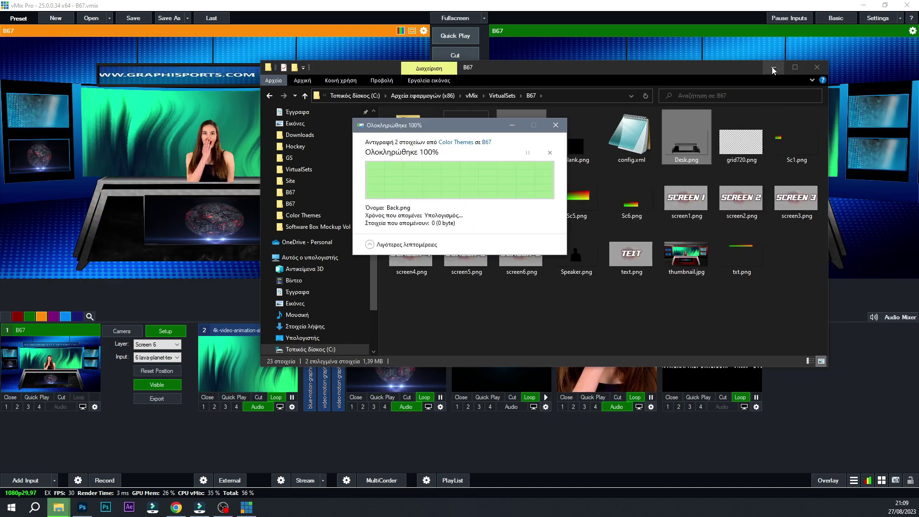
left_click(773, 67)
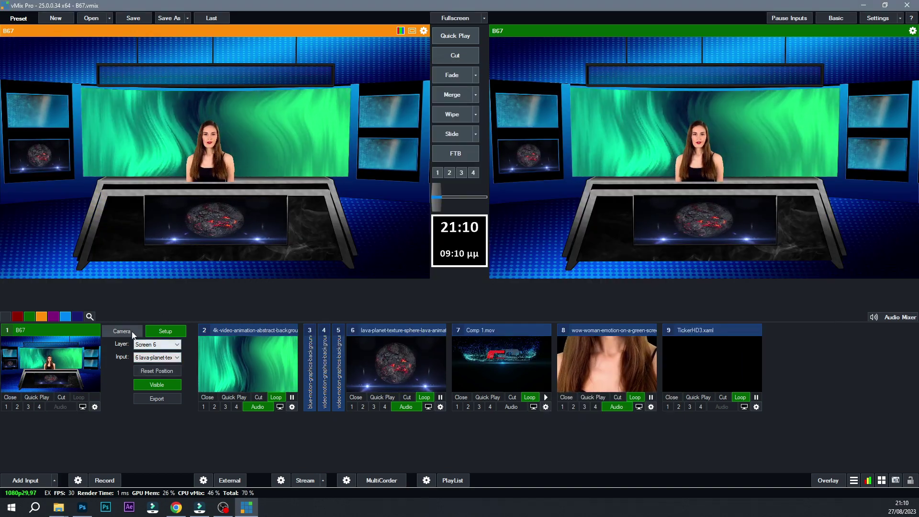
Reframe the second camera preset of the B67 set with a zoom of 1.596.
right_click(159, 375)
left_click_drag(664, 212, 560, 235)
scroll(529, 229, "up", 3)
scroll(559, 265, "down", 3)
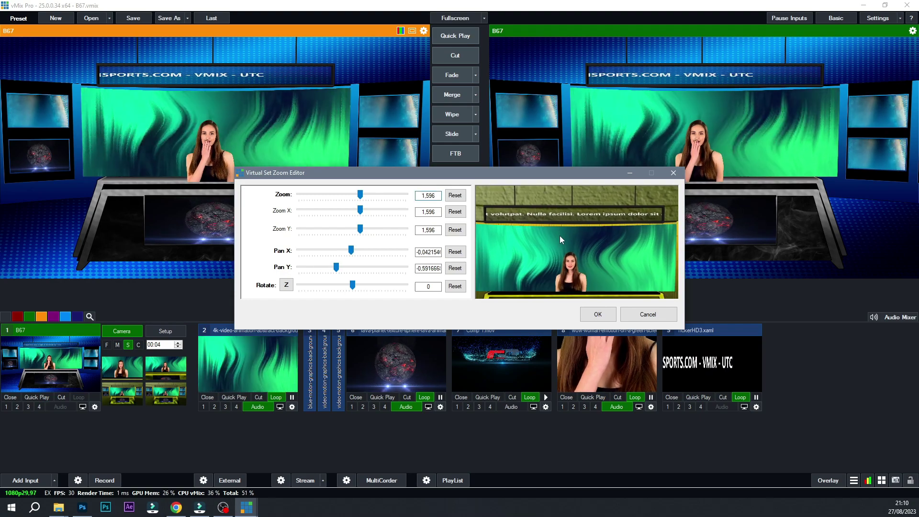
left_click(598, 314)
Switch B67 to the first camera's close-up and turn off the Colour Key of the woman clip, input 8.
left_click(122, 364)
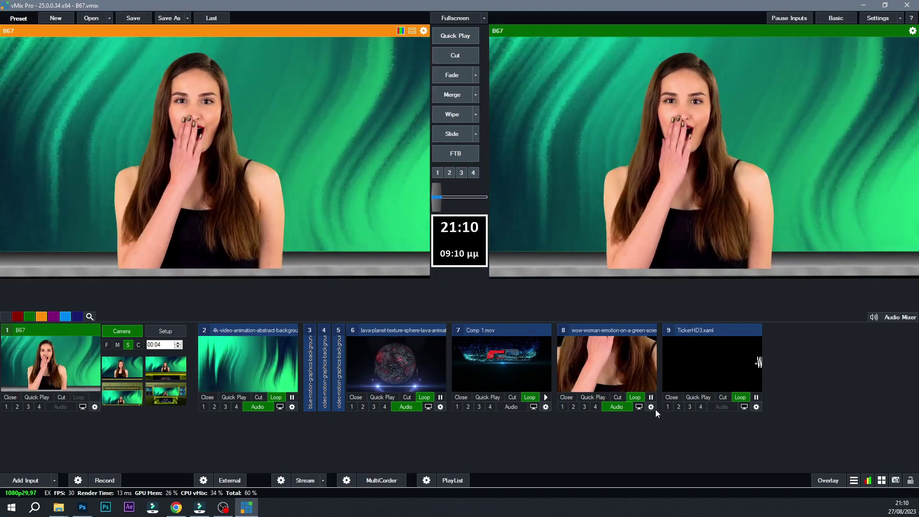
left_click(651, 407)
left_click(117, 205)
left_click(192, 187)
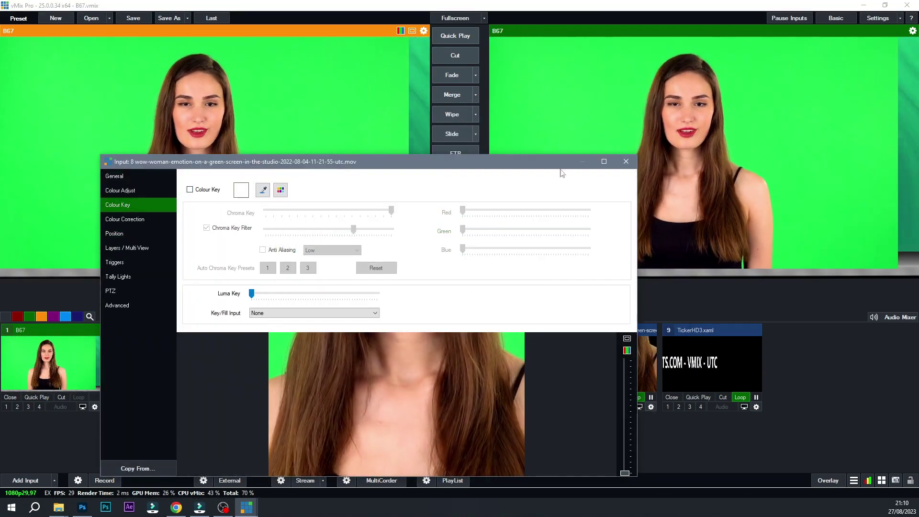
key("Escape")
Switch B67 back to the wide camera view and turn the Colour Key of input 8 on again.
left_click(123, 397)
left_click(159, 393)
left_click(651, 407)
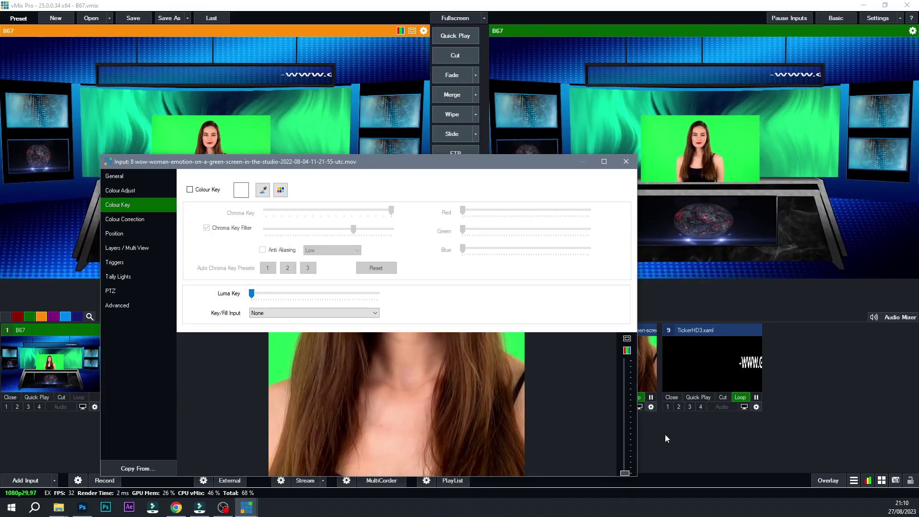
left_click(213, 191)
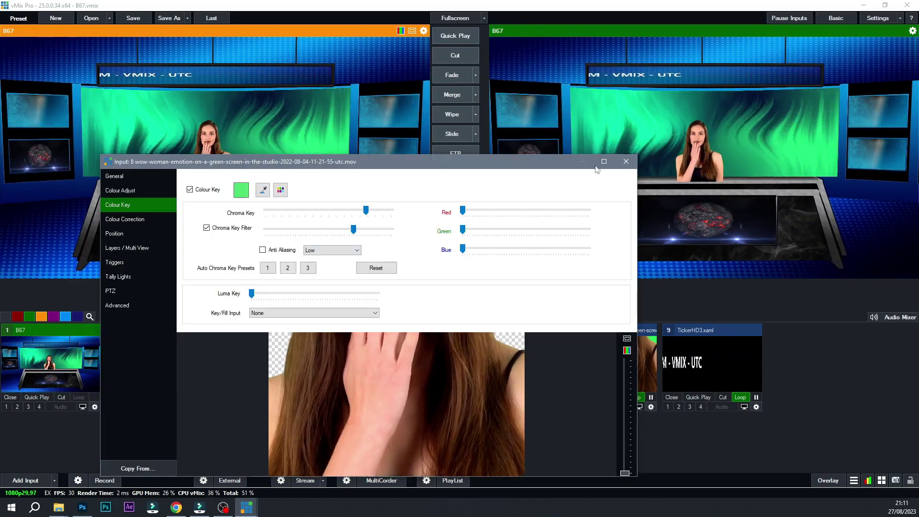
Adjust the gamma and saturation of the woman clip, input 8, in its colour correction settings.
left_click(115, 234)
left_click(125, 218)
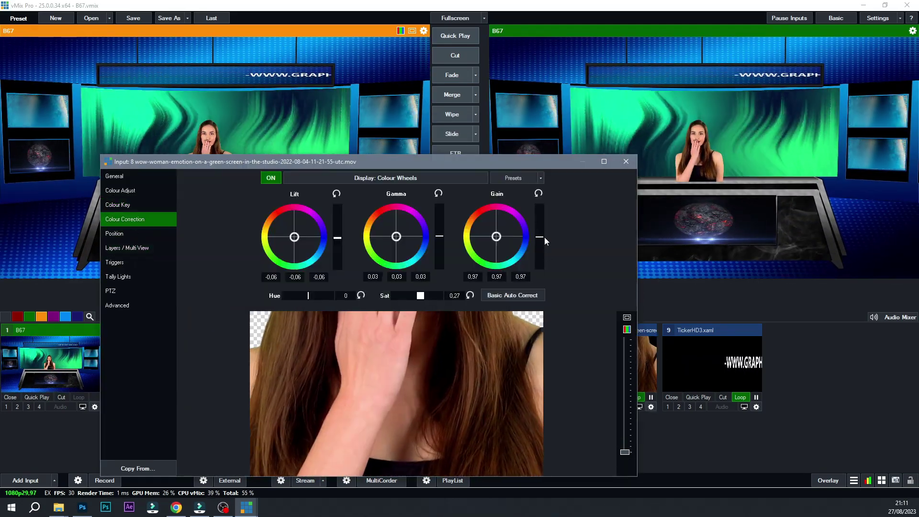
left_click_drag(440, 236, 439, 233)
left_click_drag(421, 296, 392, 300)
left_click(626, 161)
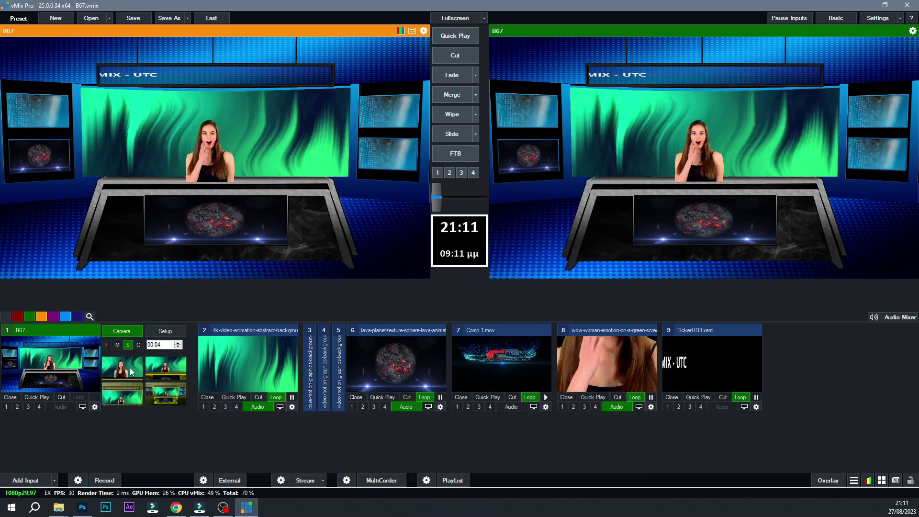
Switch between the B67 camera presets and assign input 6, the lava-planet-texture clip, to the Screen 5 layer.
left_click(130, 368)
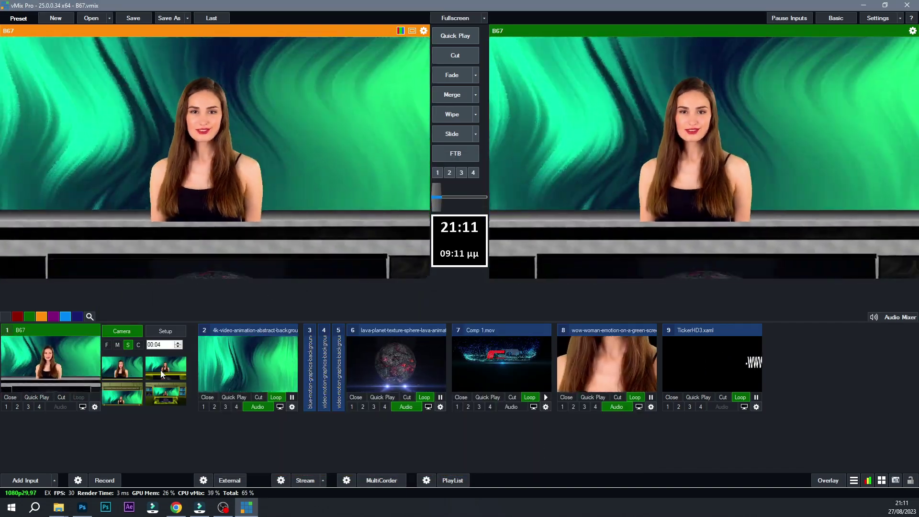
left_click(162, 373)
left_click(165, 331)
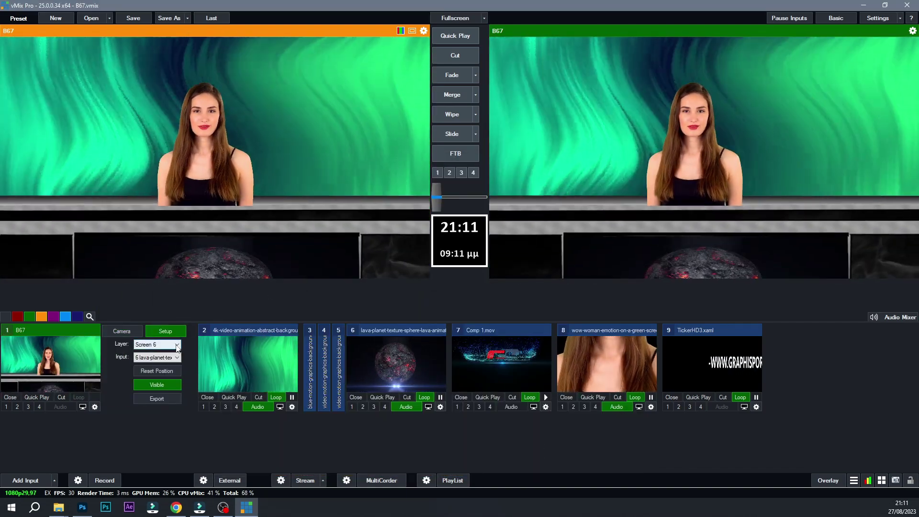
left_click(121, 331)
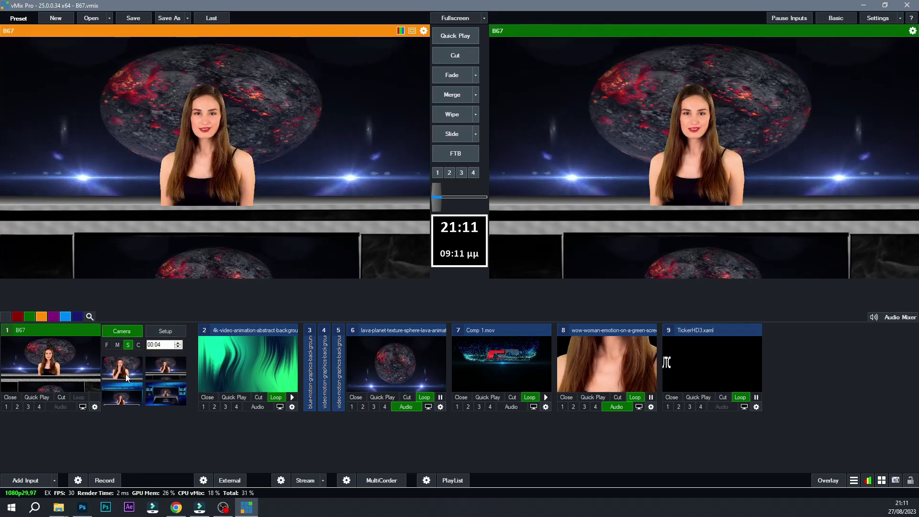
left_click(165, 368)
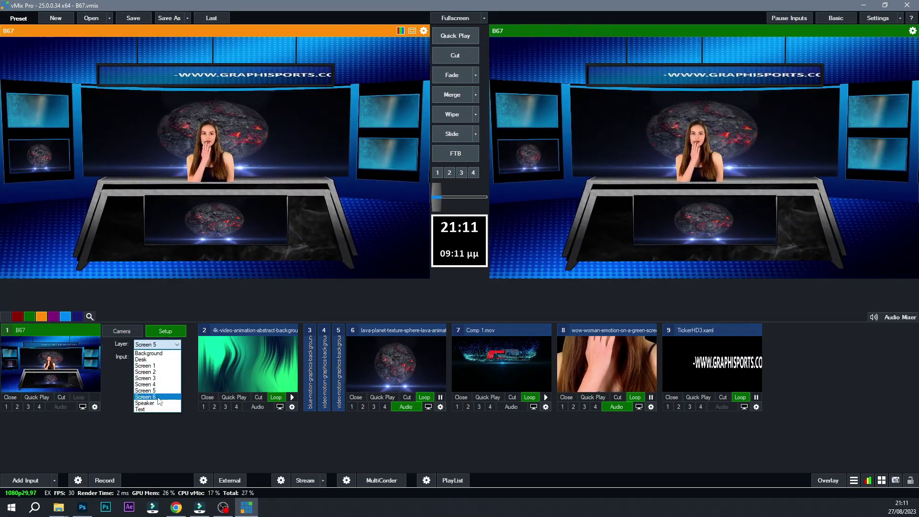